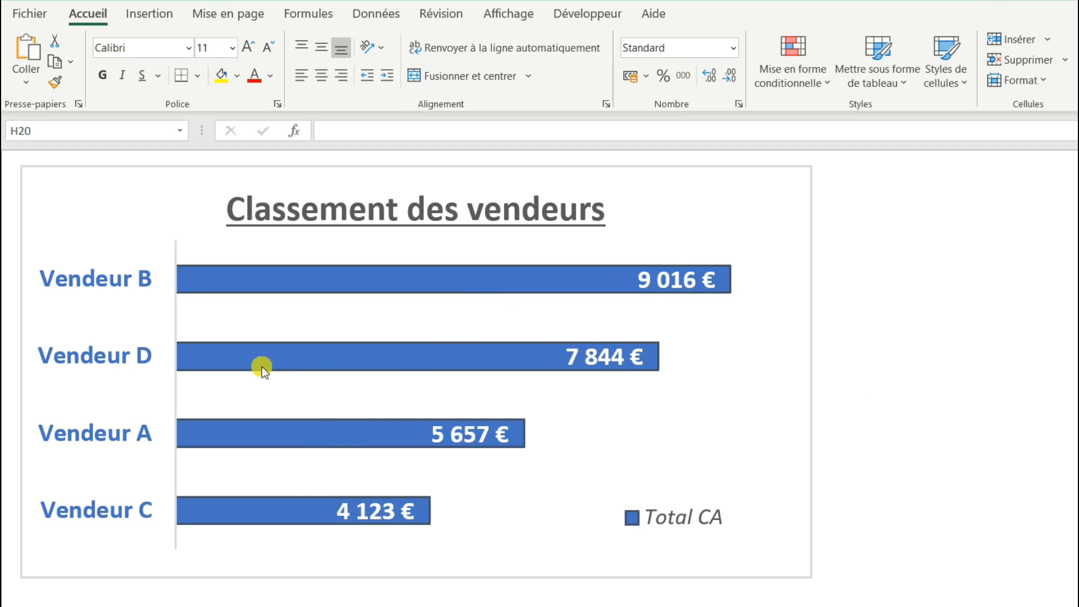
# - Review the finished seller ranking chart and its source table on the Ventes sheet
pyautogui.moveTo(381, 441)
pyautogui.moveTo(254, 275)
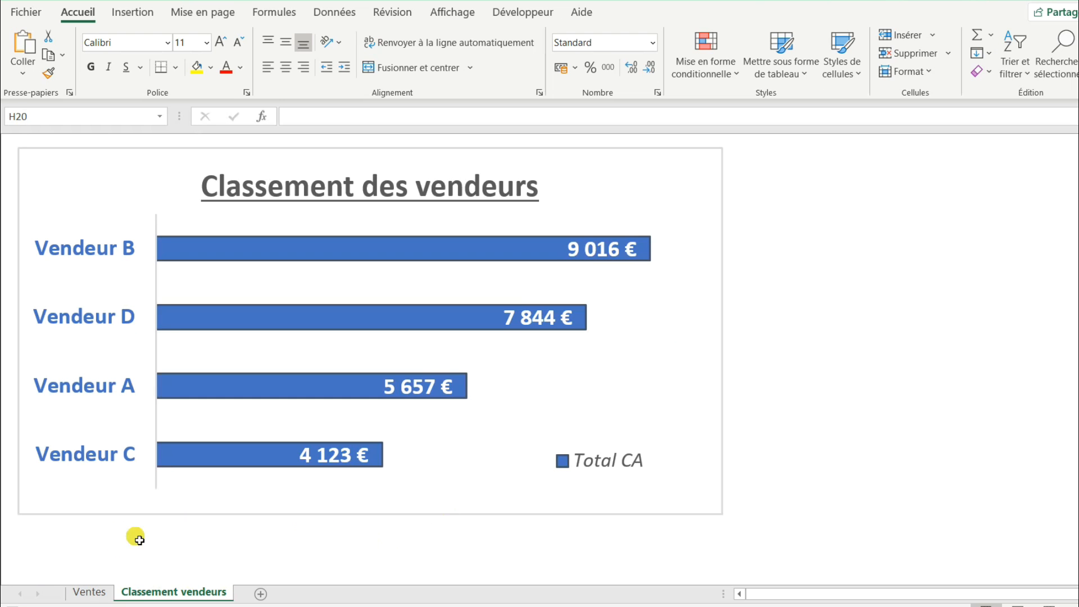
pyautogui.click(90, 592)
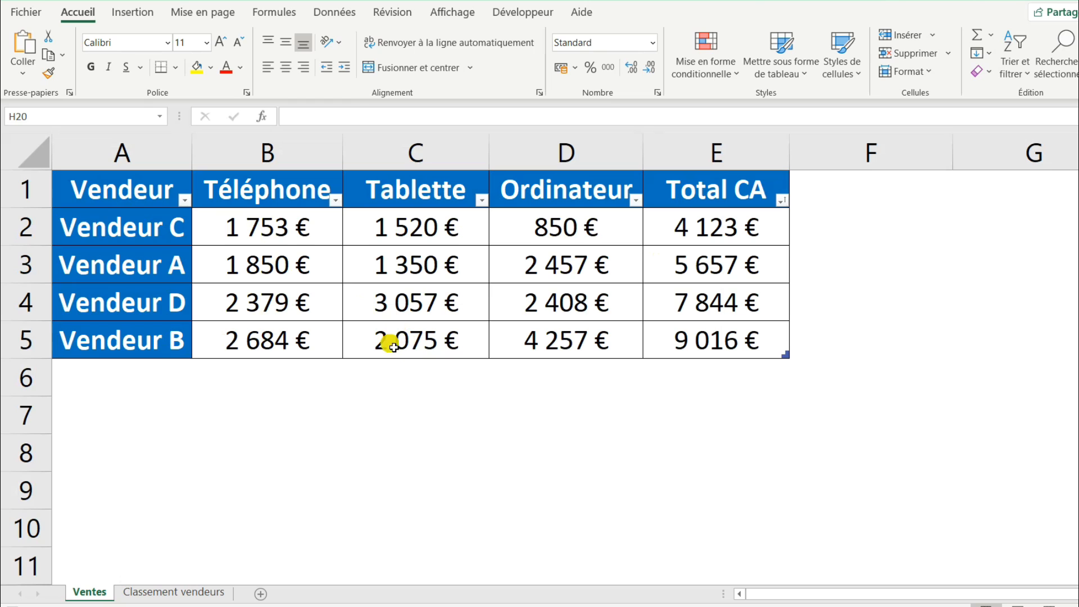
pyautogui.click(181, 595)
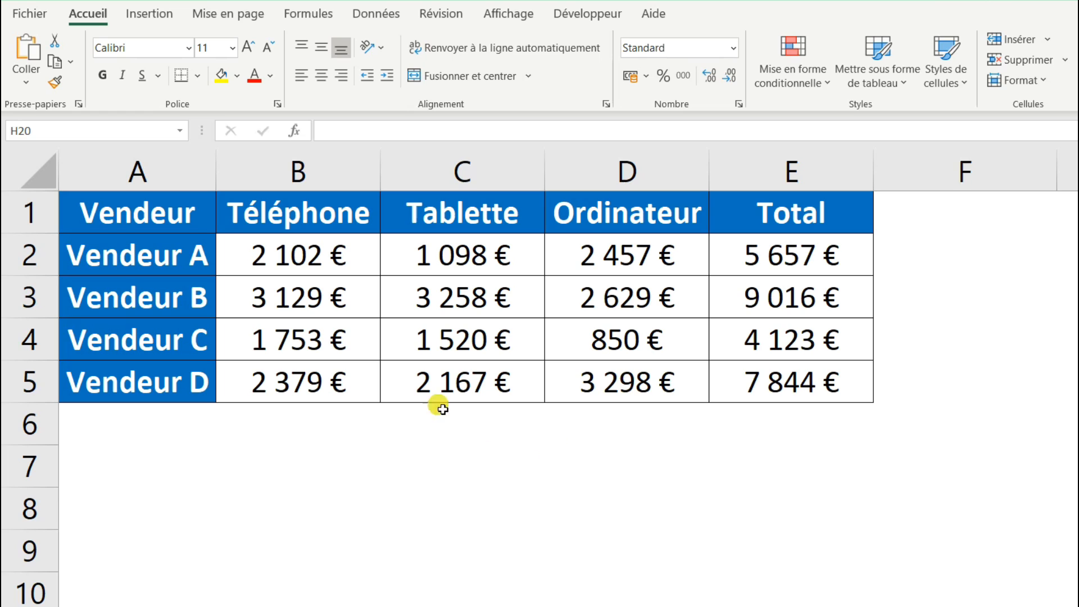
# - Insert a 2D clustered bar chart based on the sellers' sales table
pyautogui.click(334, 305)
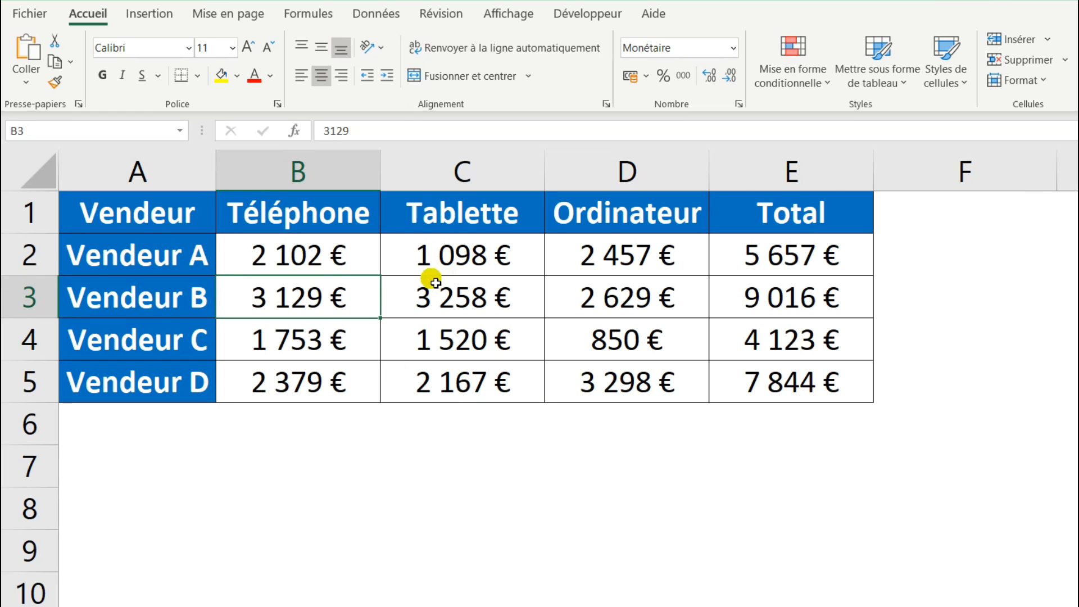
pyautogui.click(149, 14)
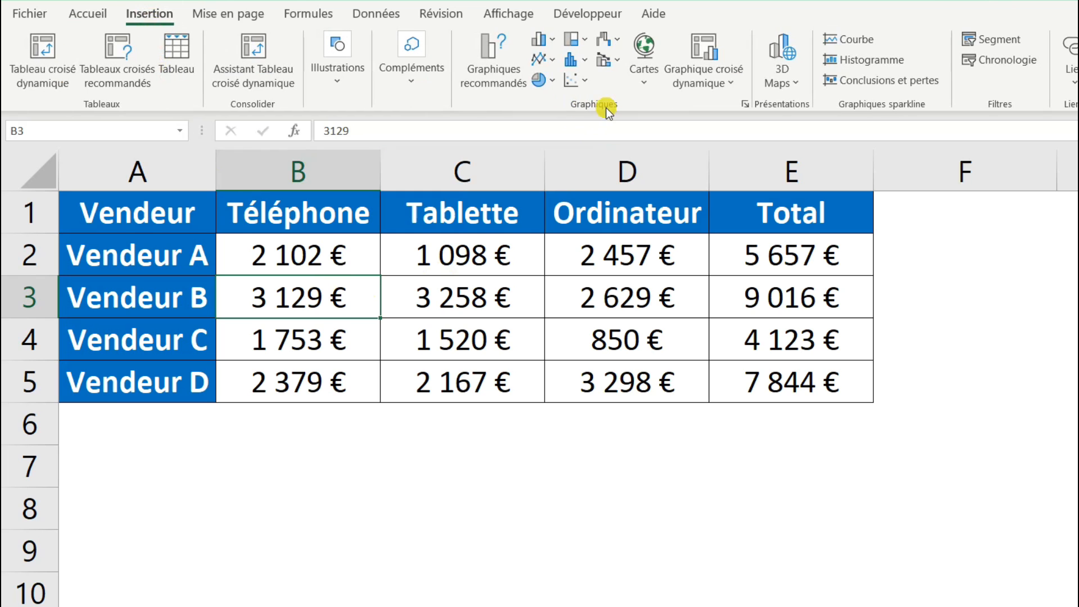
pyautogui.click(553, 39)
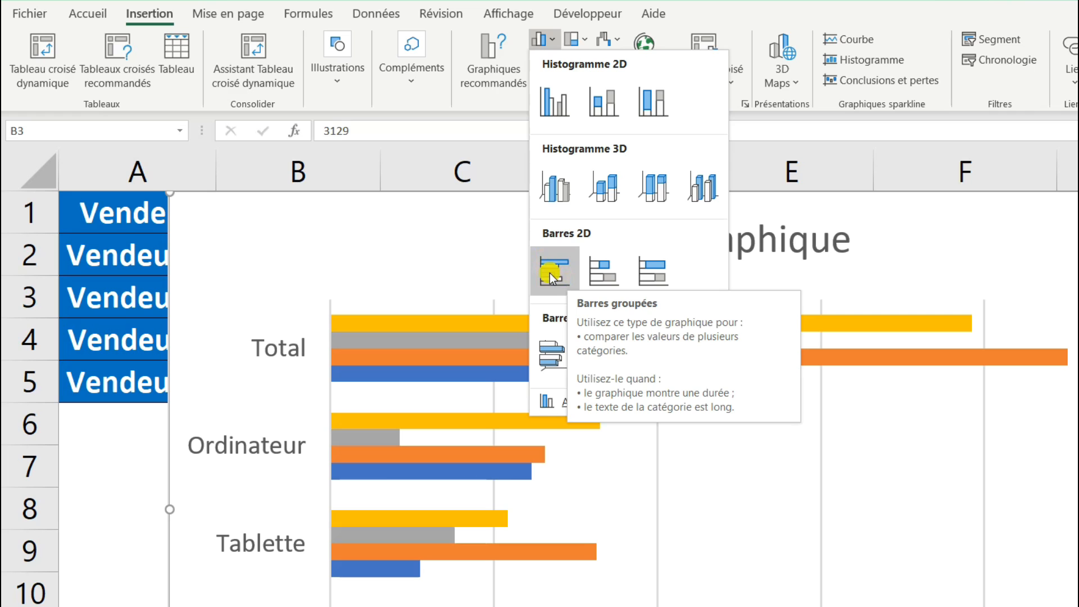
pyautogui.click(550, 276)
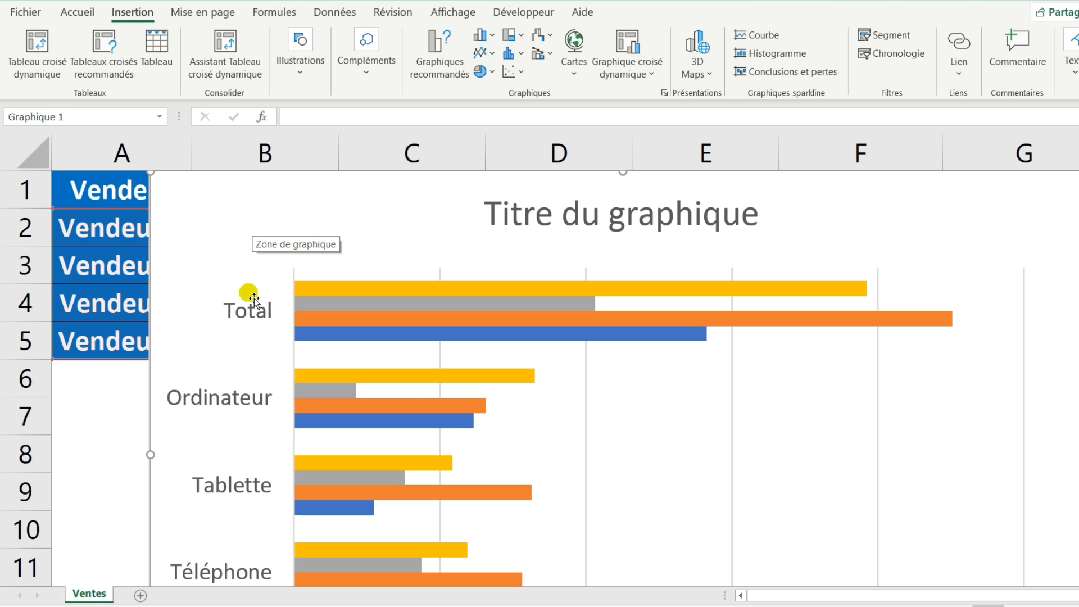
# - Move the new bar chart from the Ventes sheet to a newly added worksheet
pyautogui.click(251, 221)
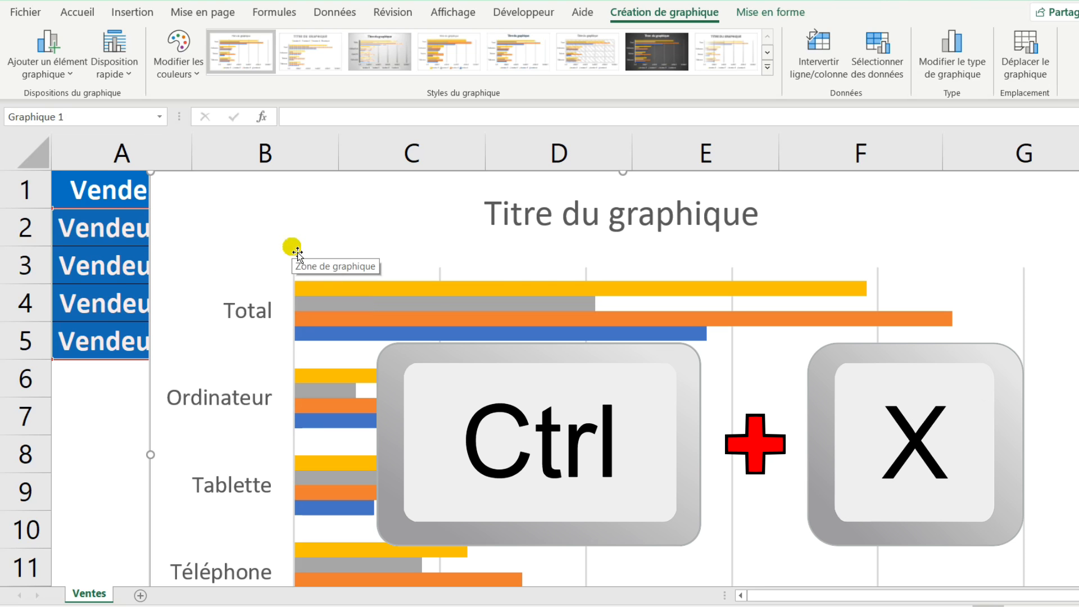
pyautogui.hotkey('ctrl', 'x')
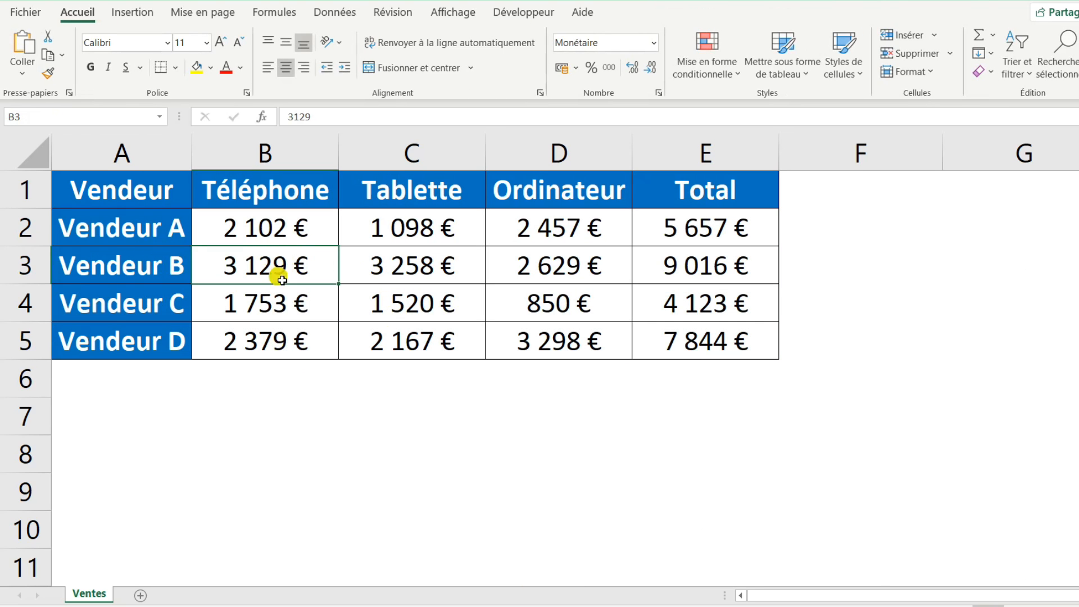
pyautogui.click(141, 596)
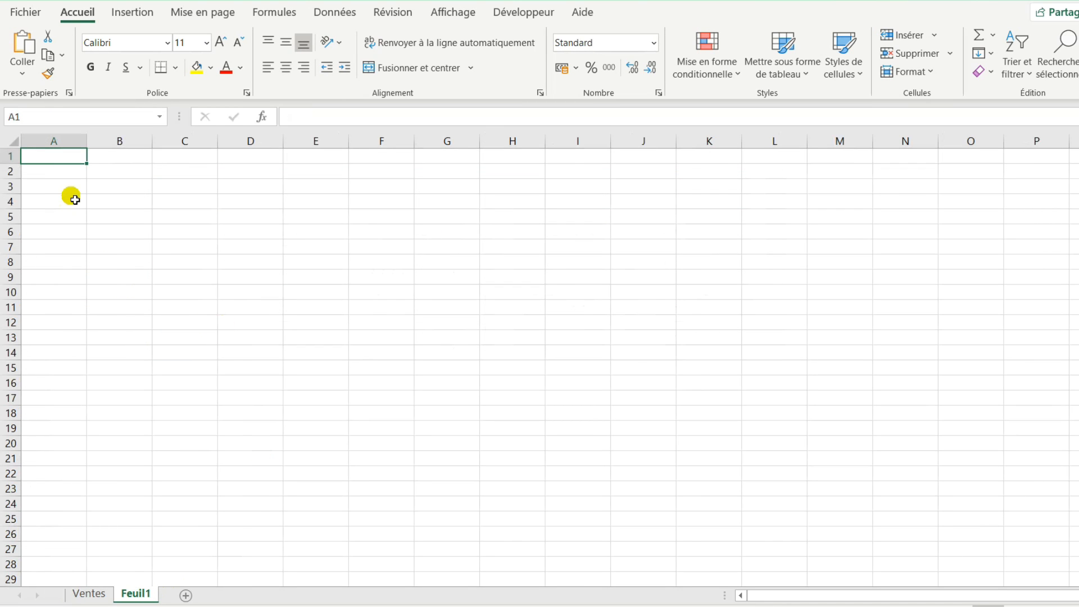
pyautogui.hotkey('ctrl', 'v')
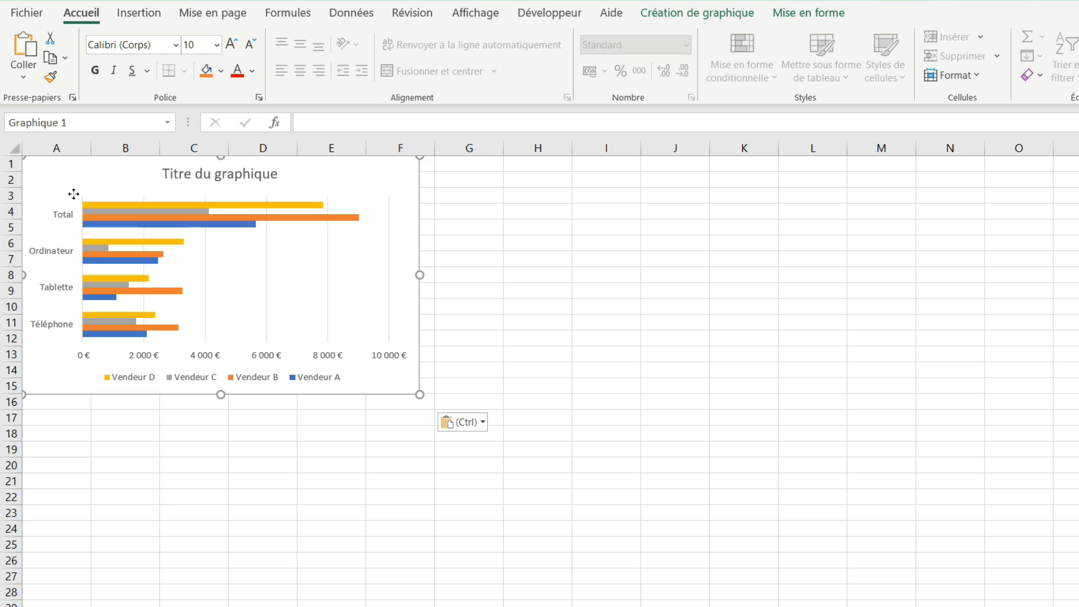
# - Position the chart near cell A1 and reduce its width and height to end within column E and row 12
pyautogui.moveTo(74, 194); pyautogui.dragTo(81, 200)
pyautogui.scroll(6, 392, 482)
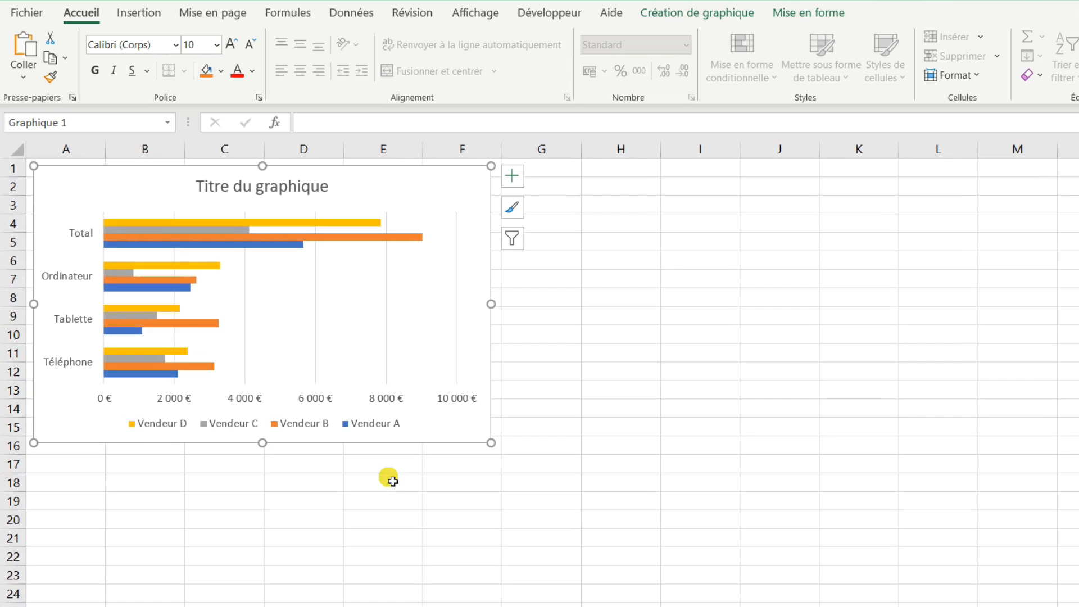
pyautogui.scroll(1, 394, 484)
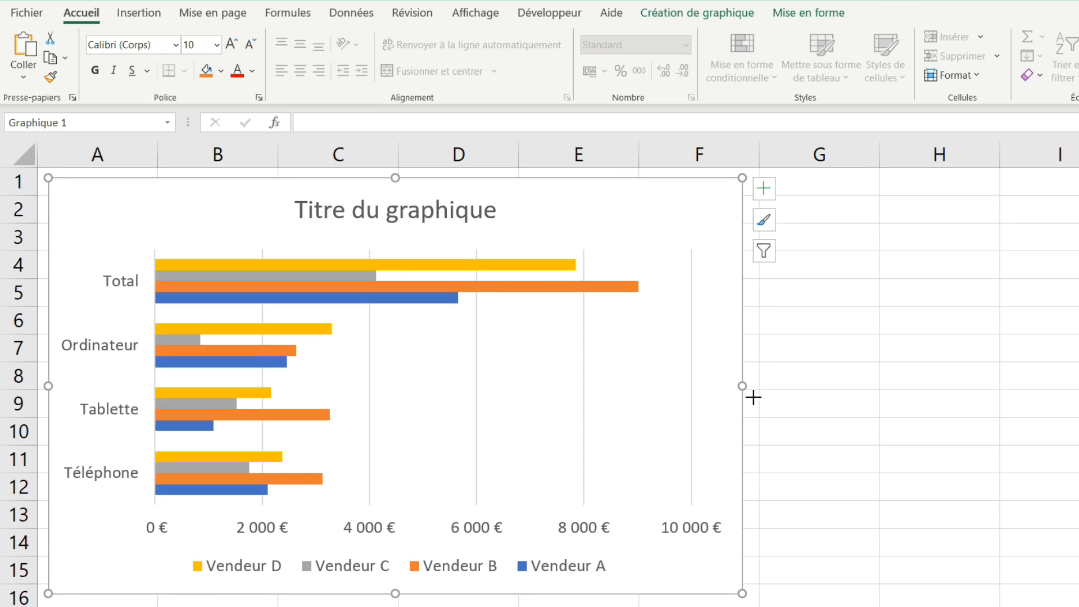
pyautogui.moveTo(747, 391); pyautogui.dragTo(644, 394)
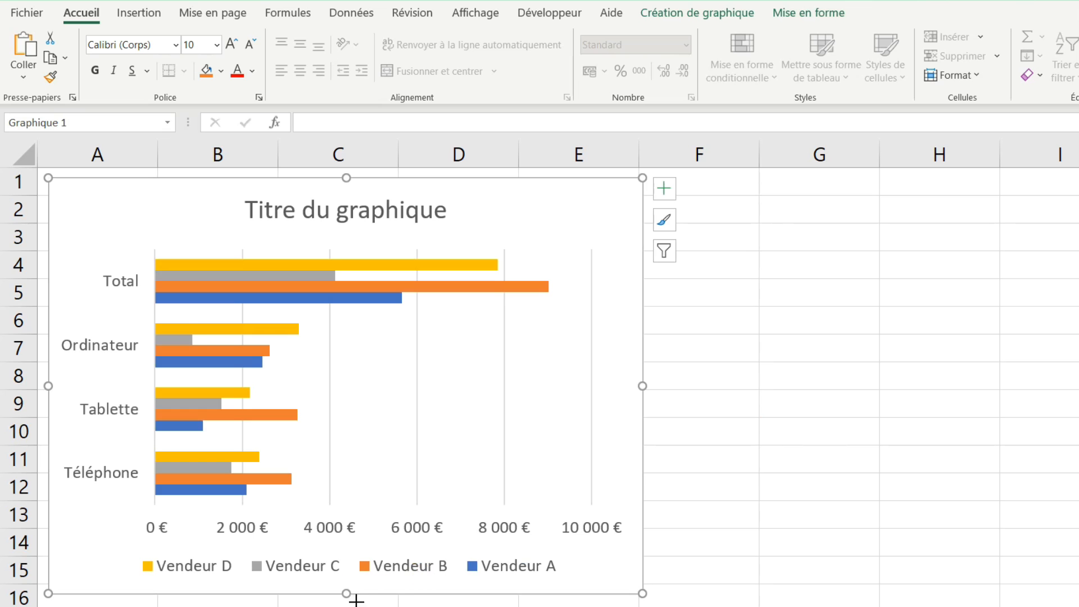
pyautogui.moveTo(357, 596); pyautogui.dragTo(358, 500)
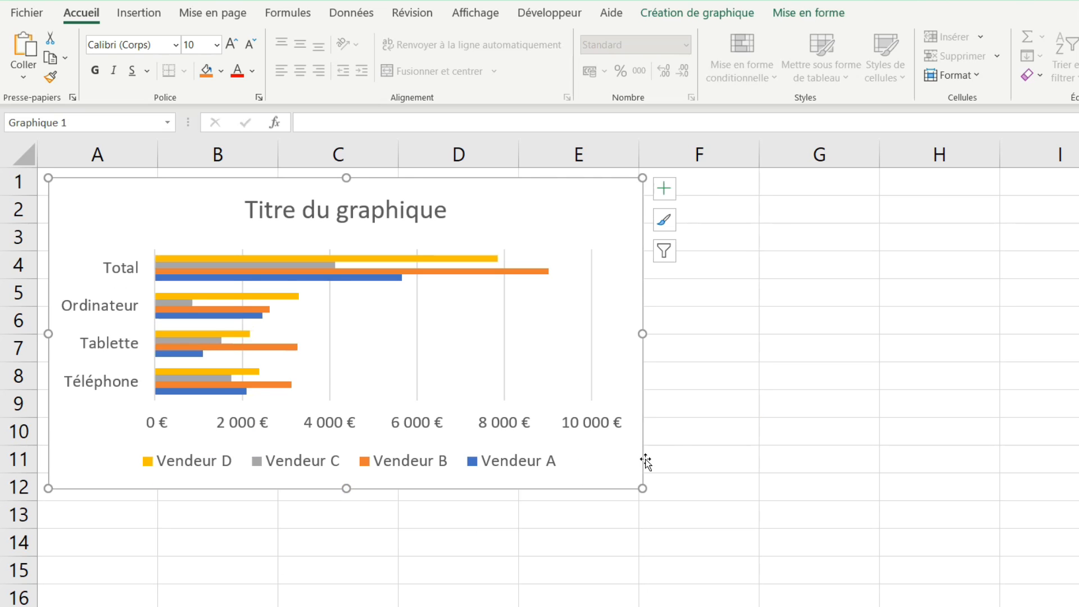
pyautogui.scroll(1, 673, 448)
pyautogui.scroll(2, 673, 448)
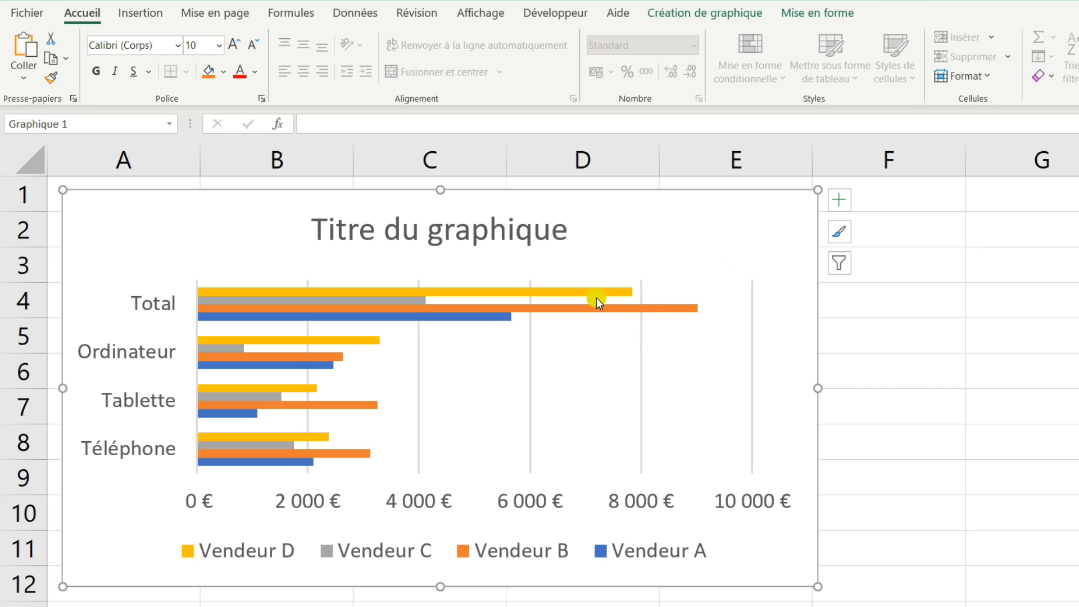
# - Hide the gridlines and the row and column headings on the chart's sheet
pyautogui.moveTo(597, 300)
pyautogui.click(921, 316)
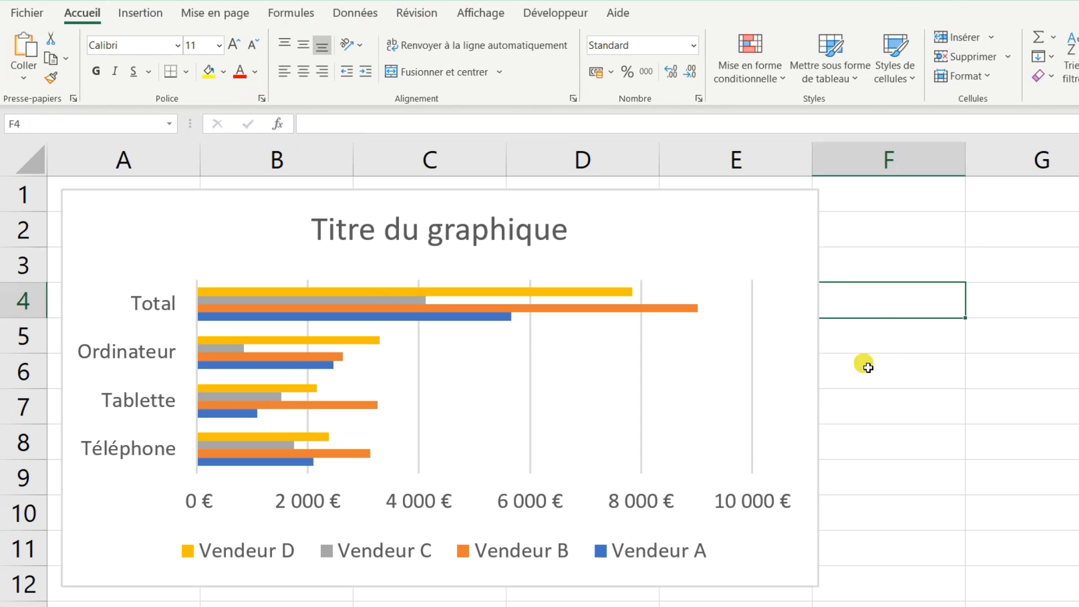
pyautogui.click(465, 11)
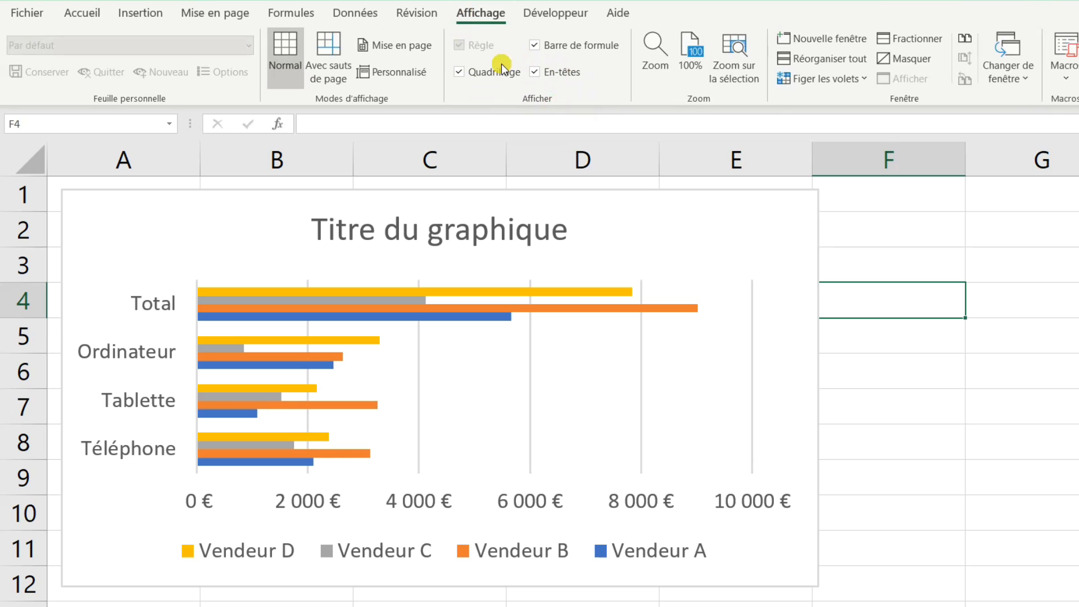
pyautogui.click(461, 73)
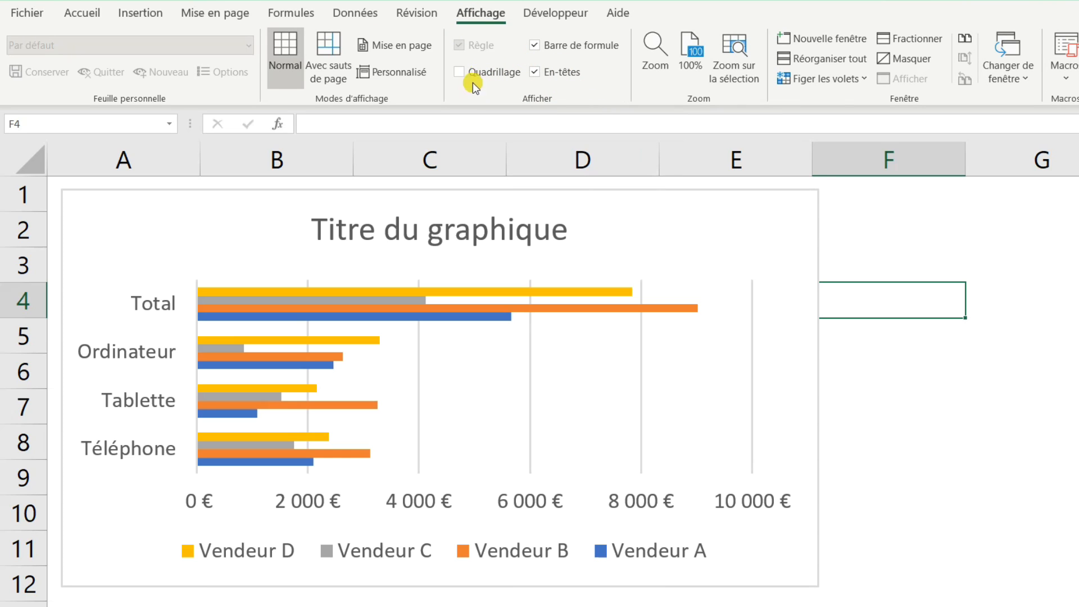
pyautogui.click(533, 74)
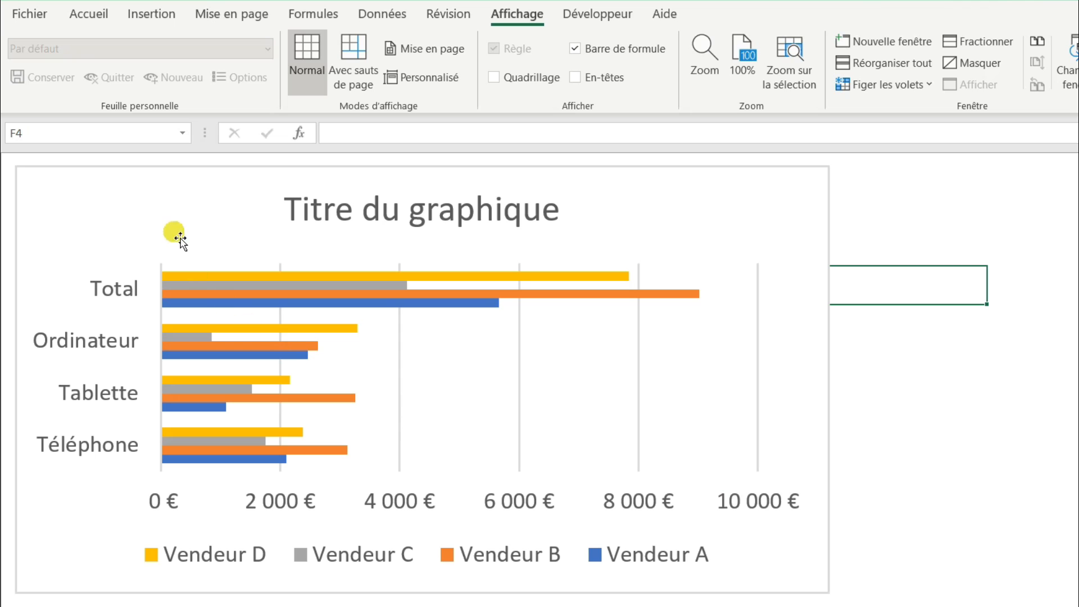
# - Switch rows and columns in the chart's data source so the sellers become the axis labels
pyautogui.click(162, 216)
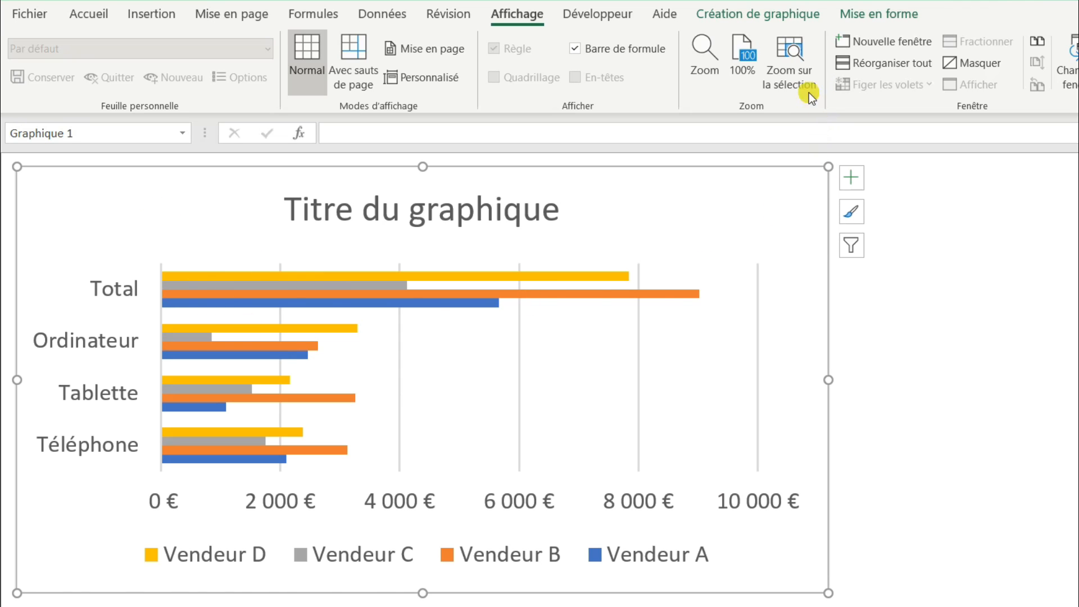
pyautogui.click(768, 20)
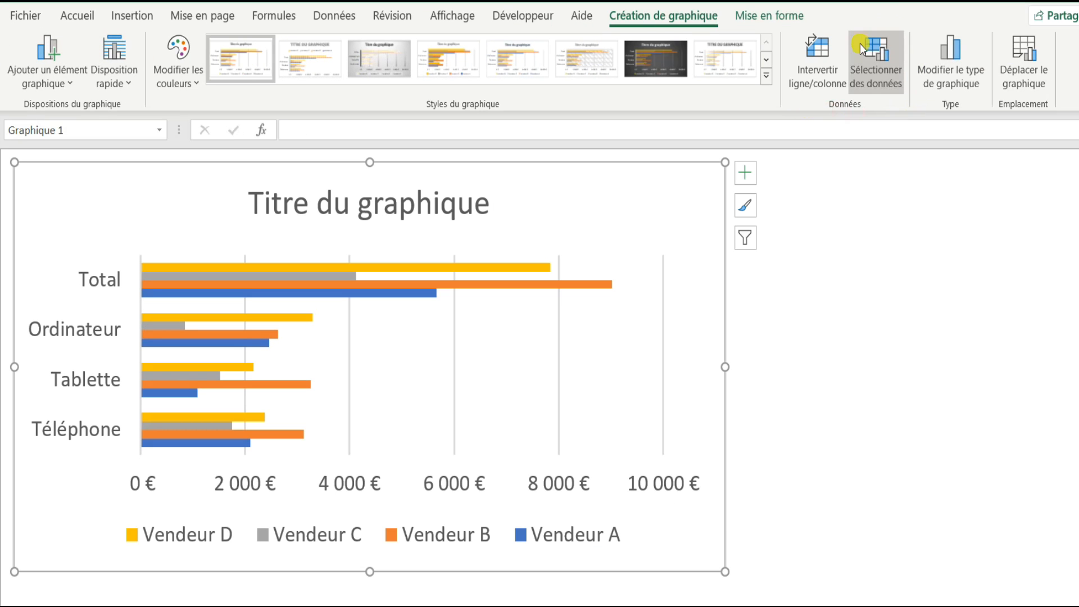
pyautogui.click(882, 58)
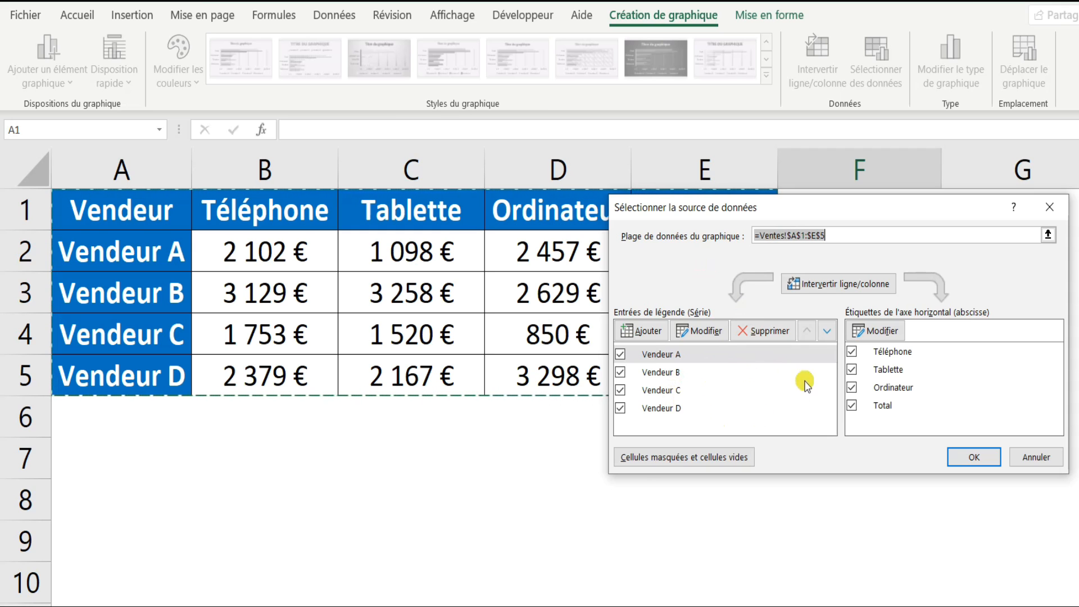
pyautogui.click(718, 356)
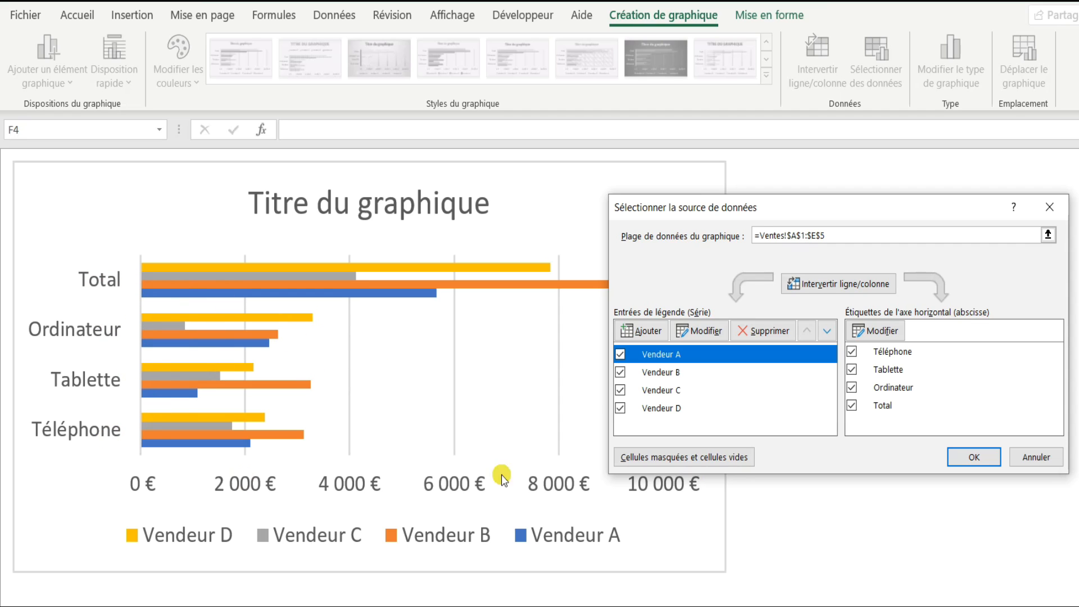
pyautogui.click(840, 289)
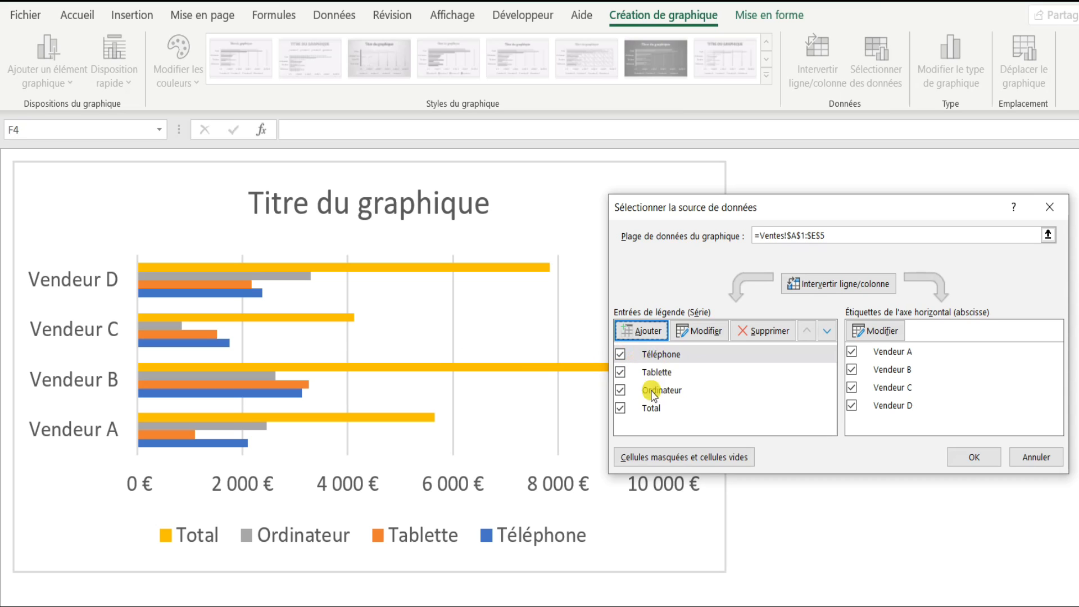
# - Exclude the Ordinateur, Tablette and Téléphone series from the chart, keeping only Total
pyautogui.click(622, 392)
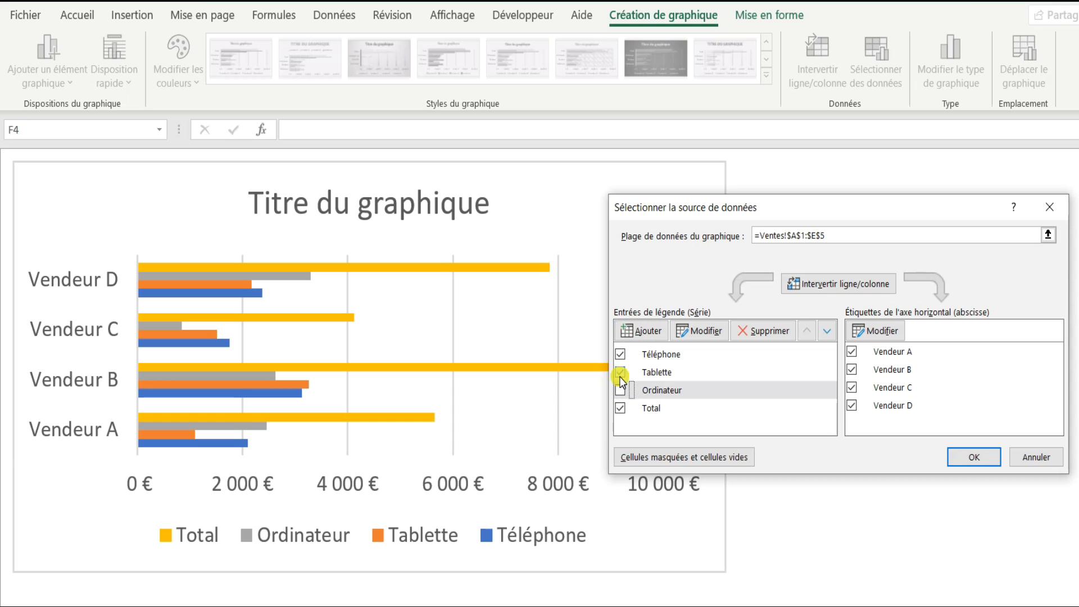
pyautogui.click(621, 373)
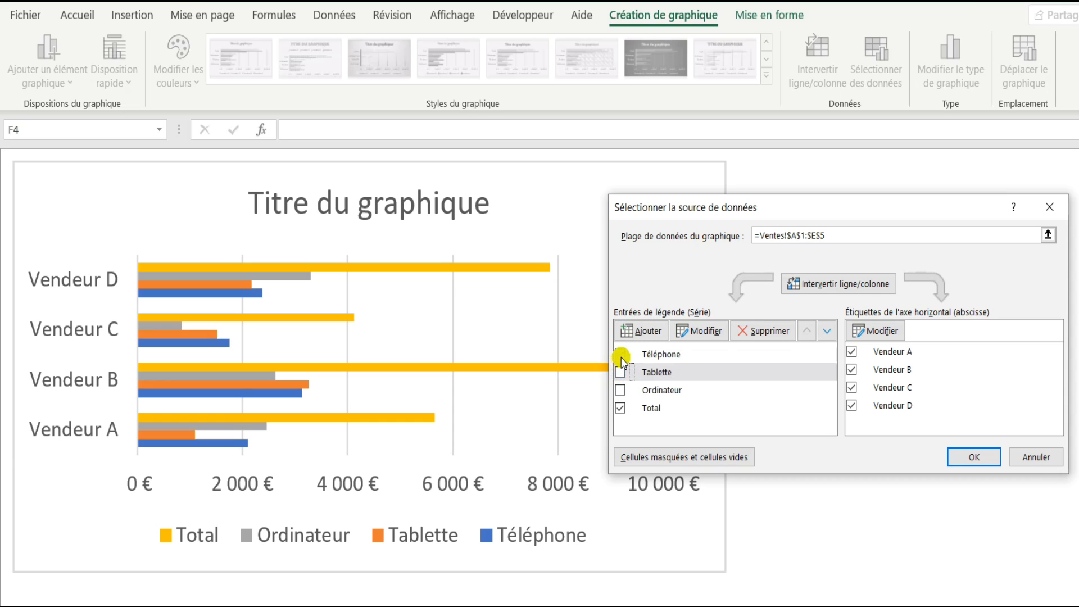
pyautogui.click(620, 355)
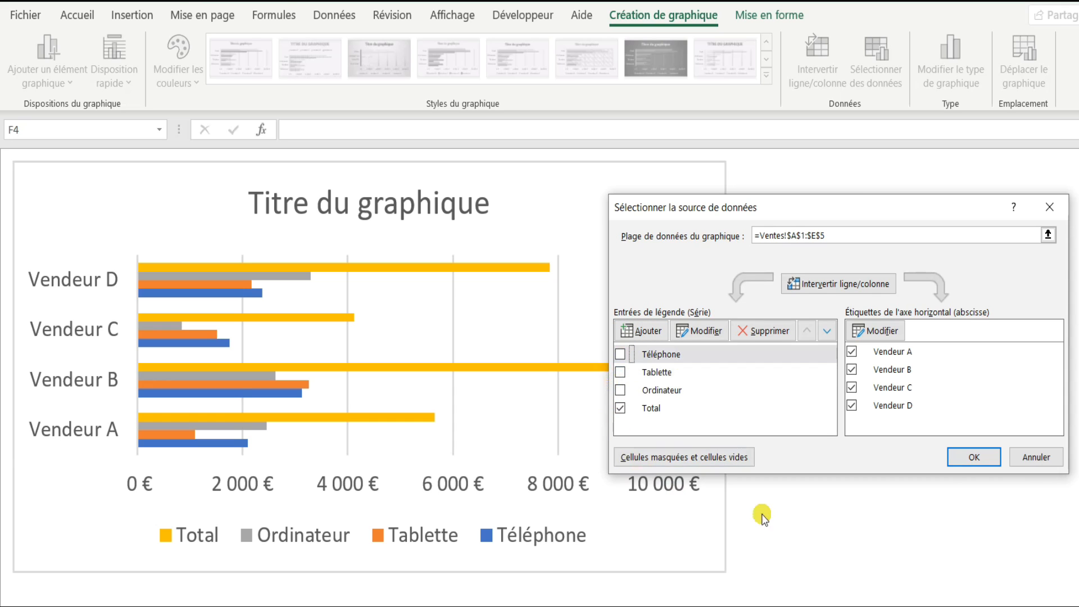
pyautogui.click(975, 457)
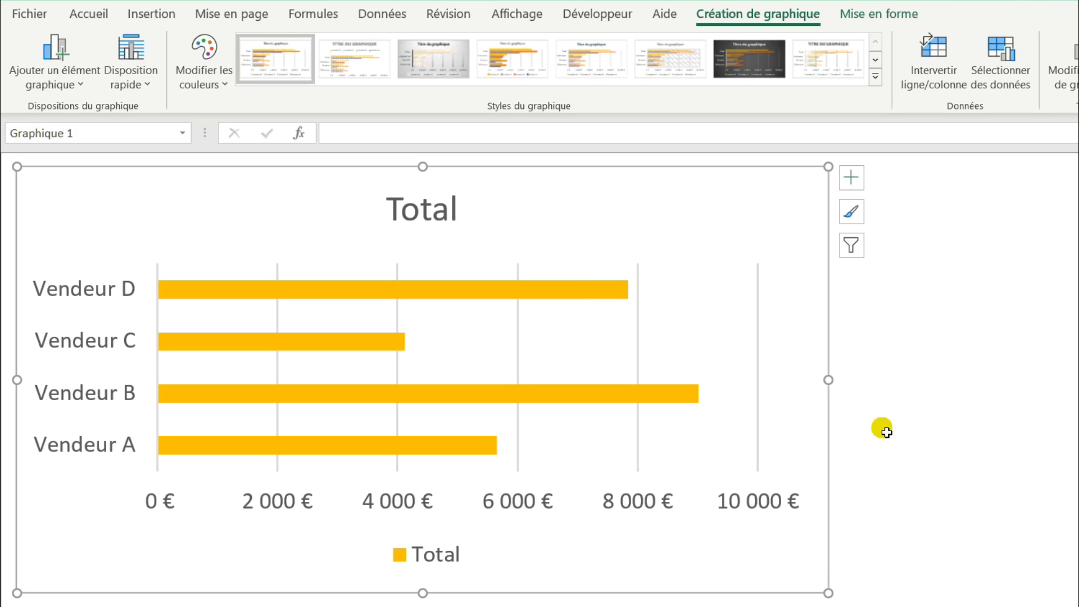
# - Replace the chart title with "Classement des vendeurs"
pyautogui.click(441, 221)
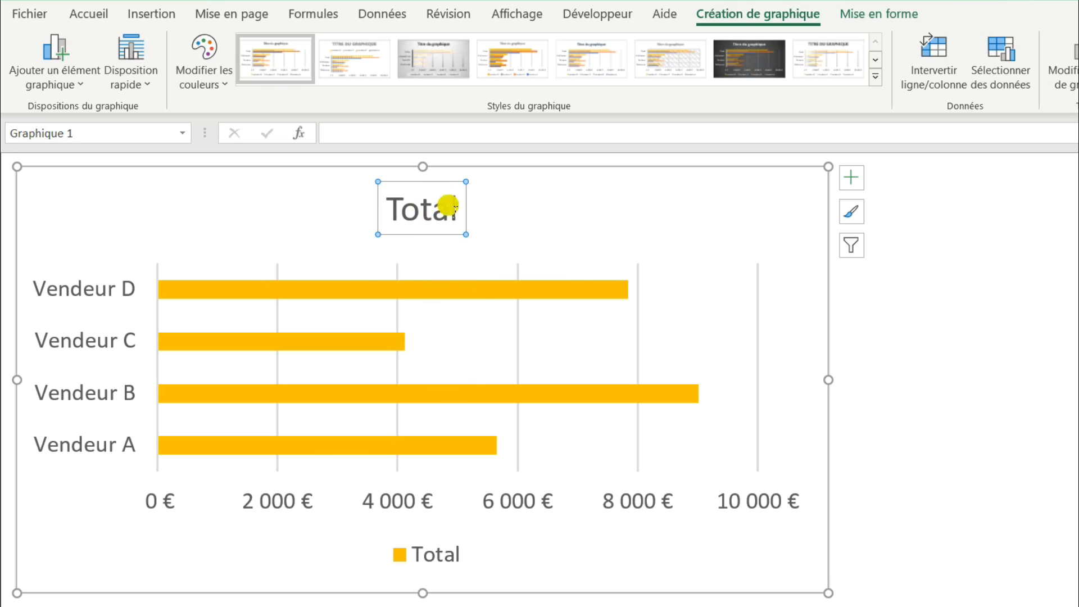
pyautogui.click(453, 208)
pyautogui.press('BackSpace')
pyautogui.press('BackSpace')
pyautogui.press('BackSpace')
pyautogui.press('BackSpace')
pyautogui.press('BackSpace')
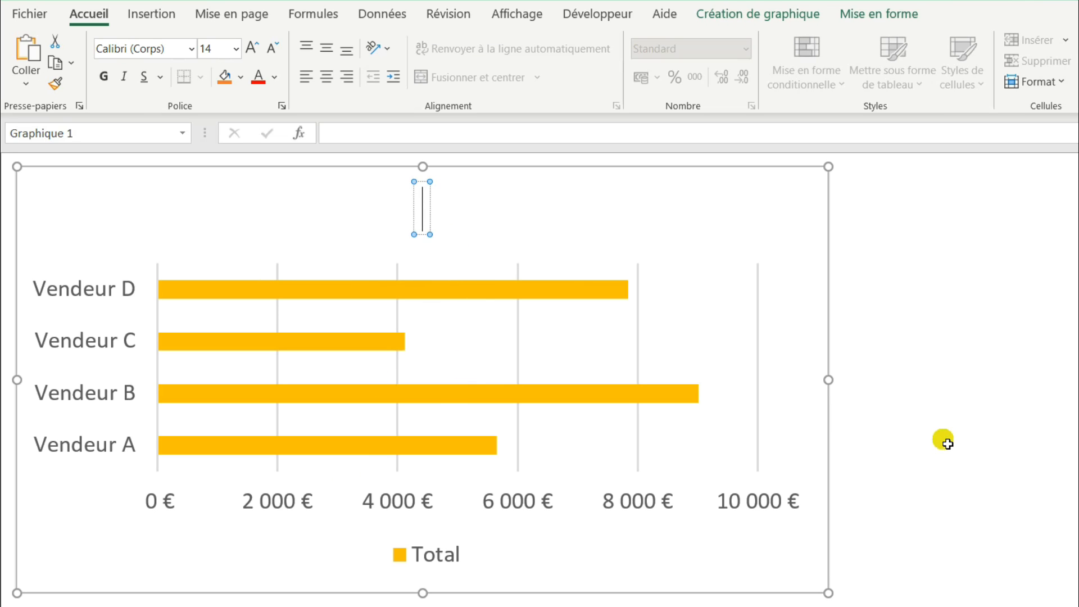
pyautogui.write('Classe')
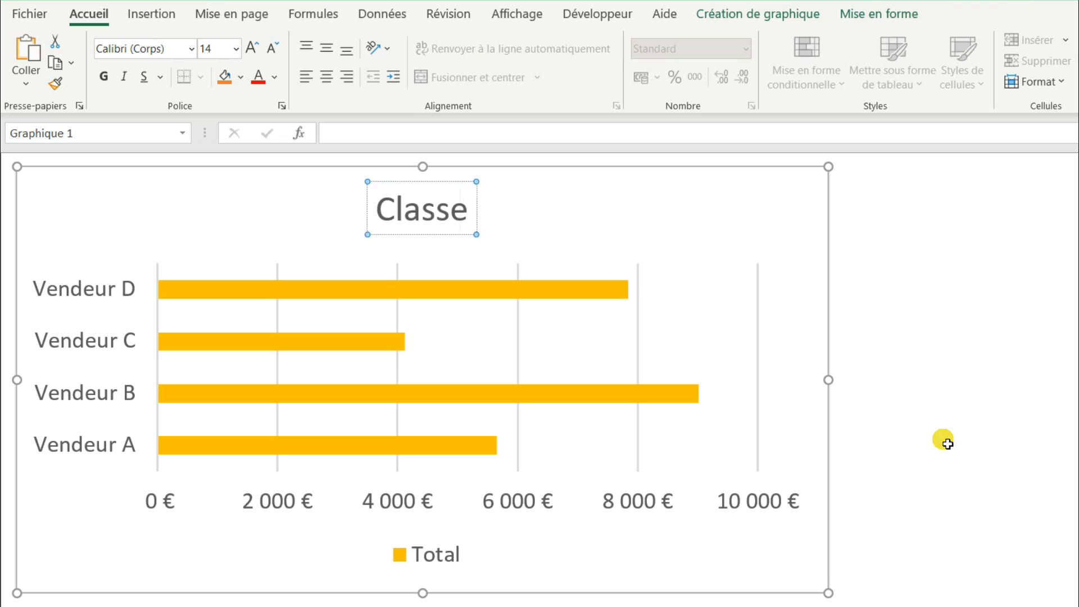
pyautogui.write('ment des ven')
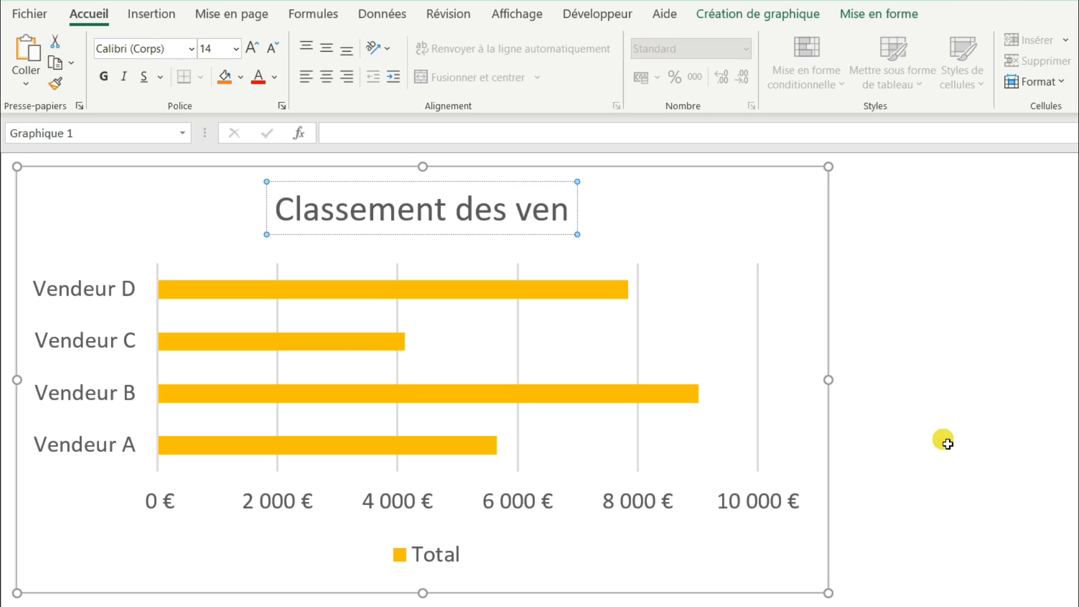
pyautogui.write('deurs')
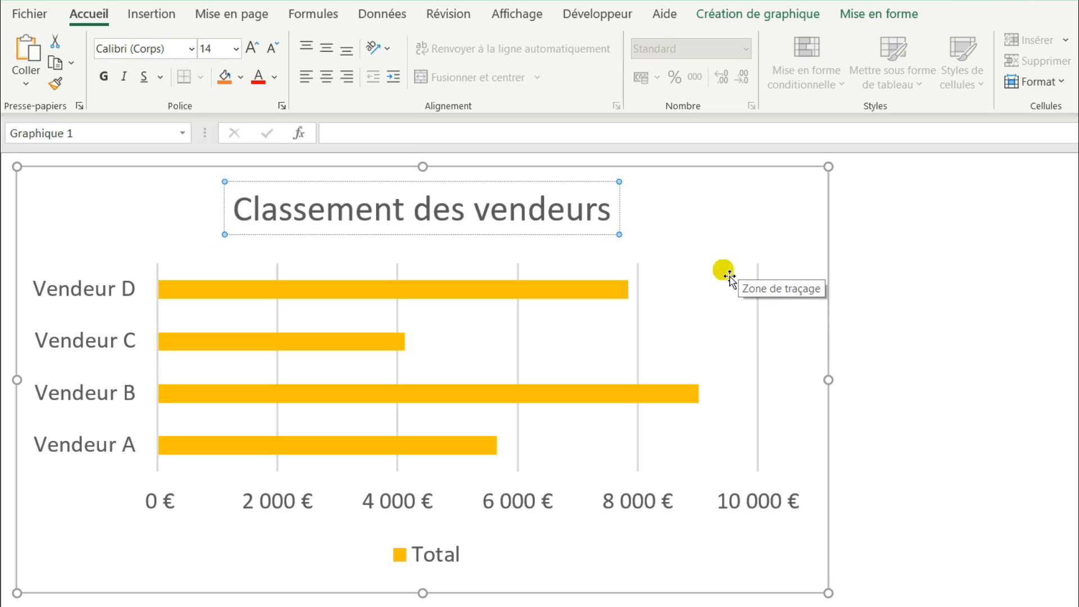
# - Make the whole chart title bold and underlined
pyautogui.hotkey('ctrl', 'a')
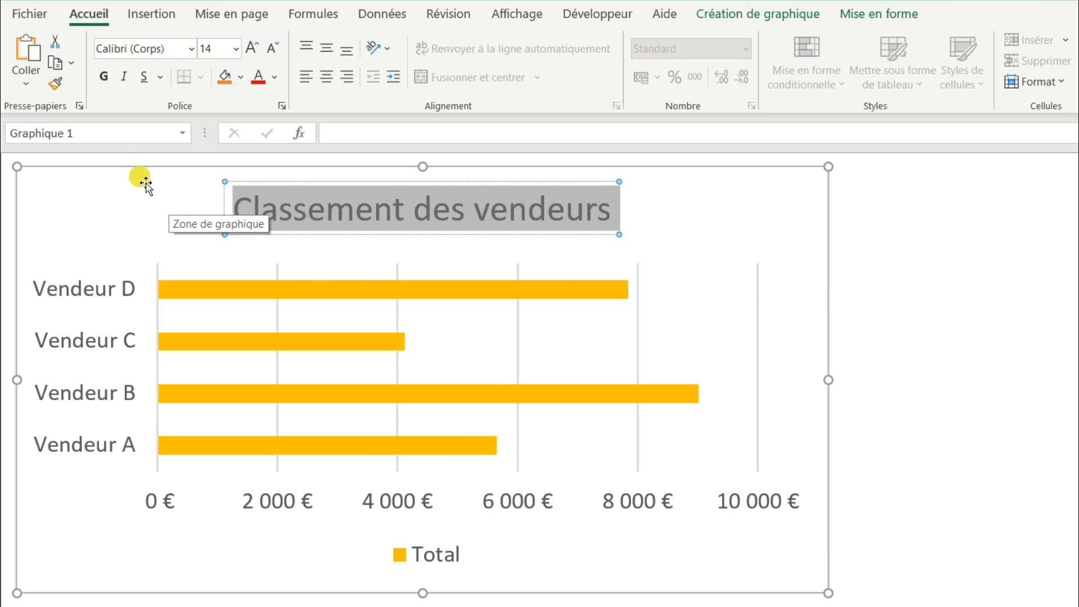
pyautogui.click(103, 80)
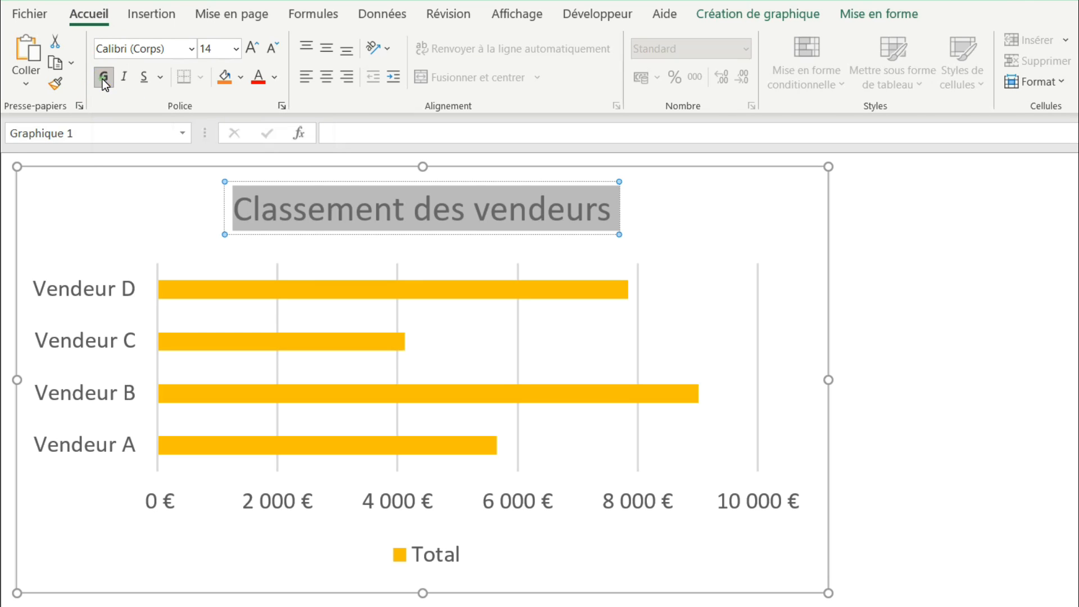
pyautogui.click(140, 79)
pyautogui.click(768, 215)
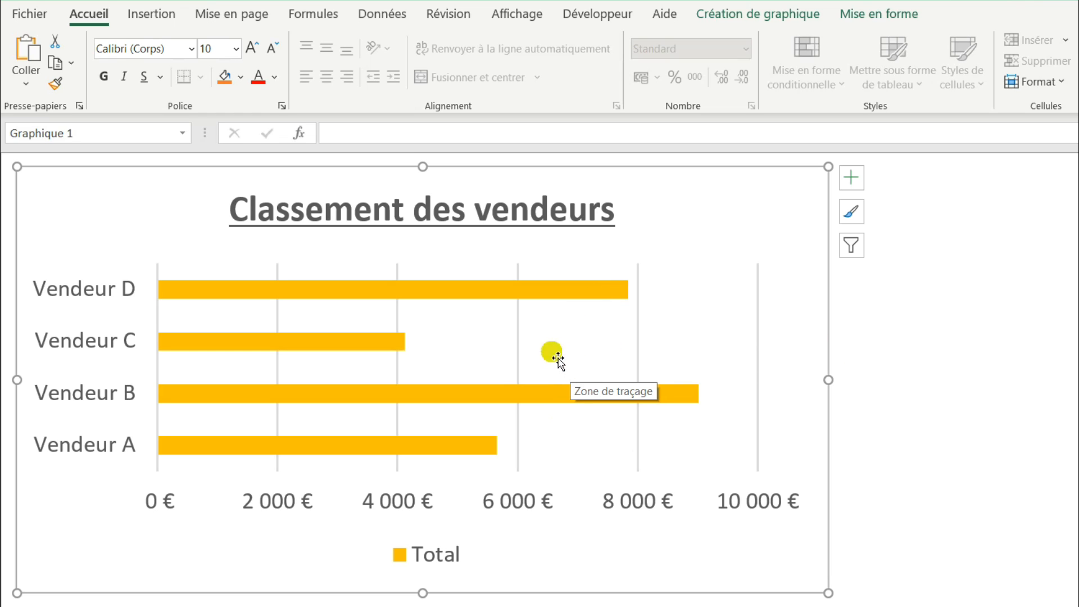
# - Fill the Total series bars with the theme blue and give them a dark blue-gray outline
pyautogui.click(561, 293)
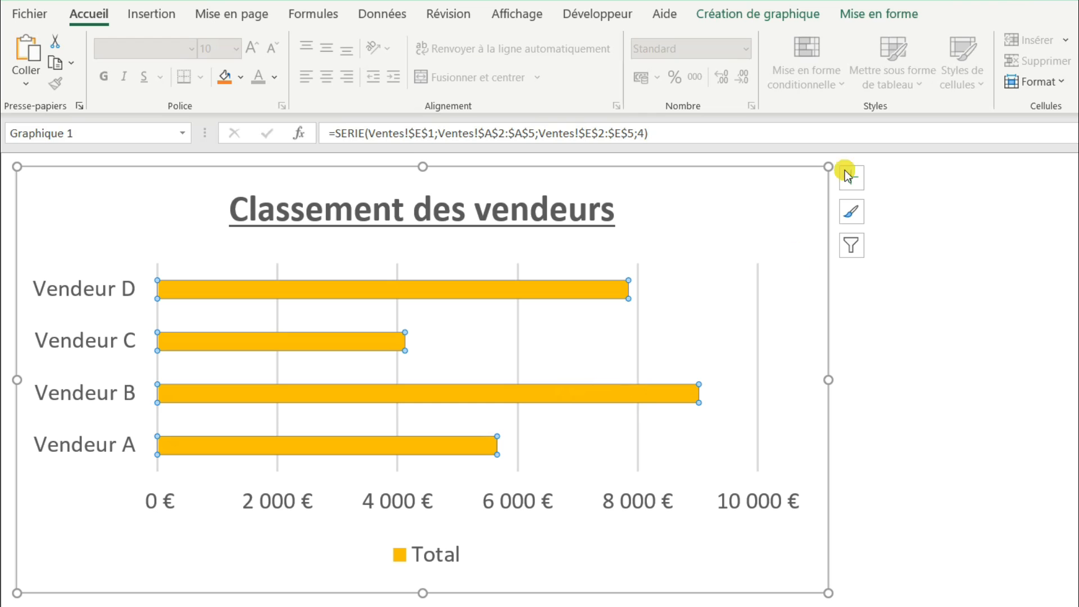
pyautogui.click(875, 18)
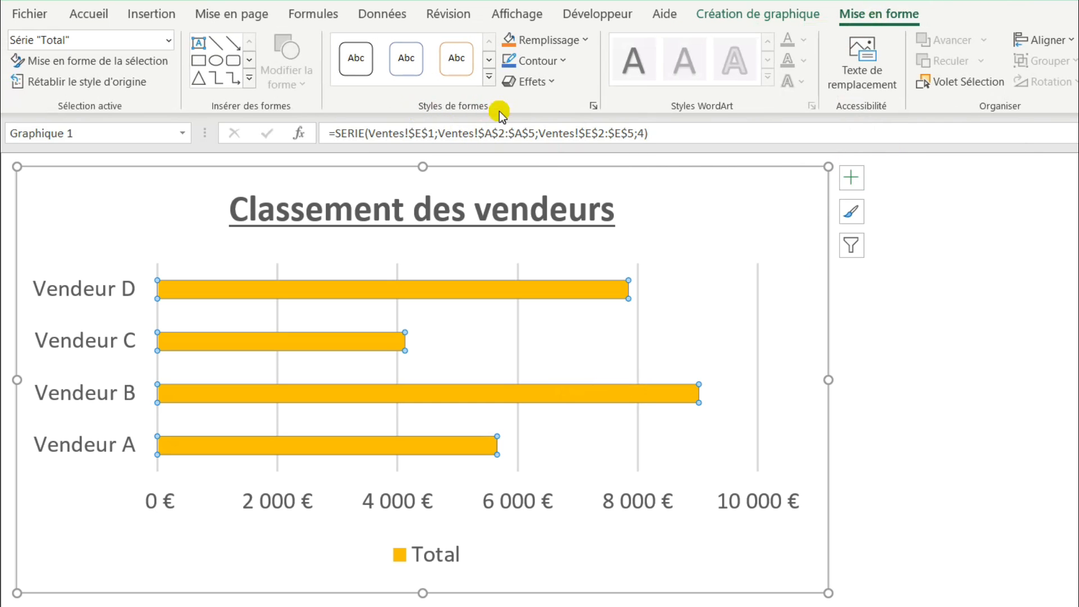
pyautogui.click(588, 40)
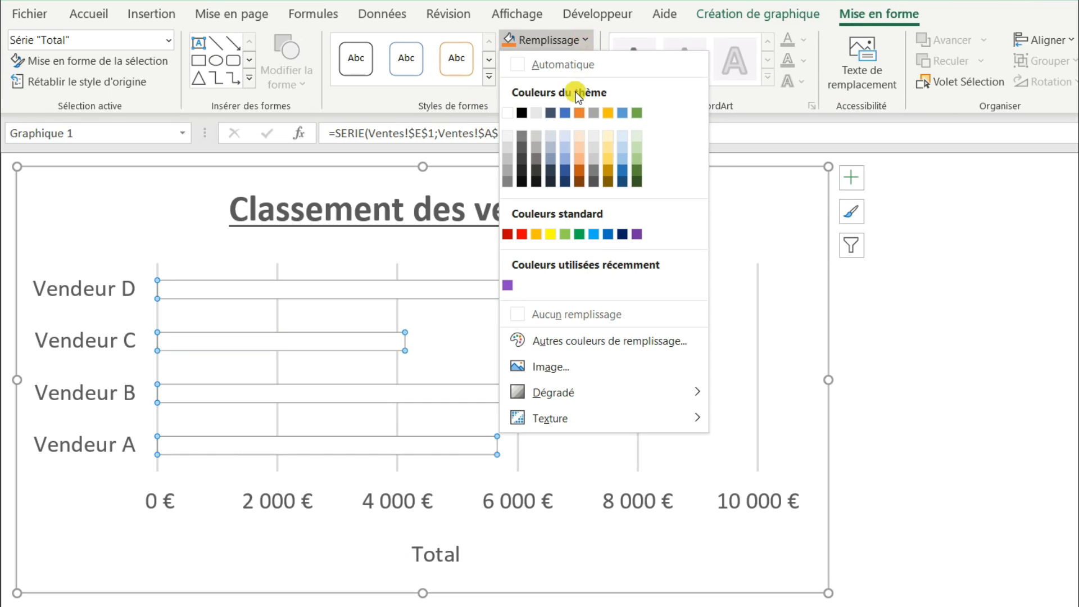
pyautogui.click(565, 113)
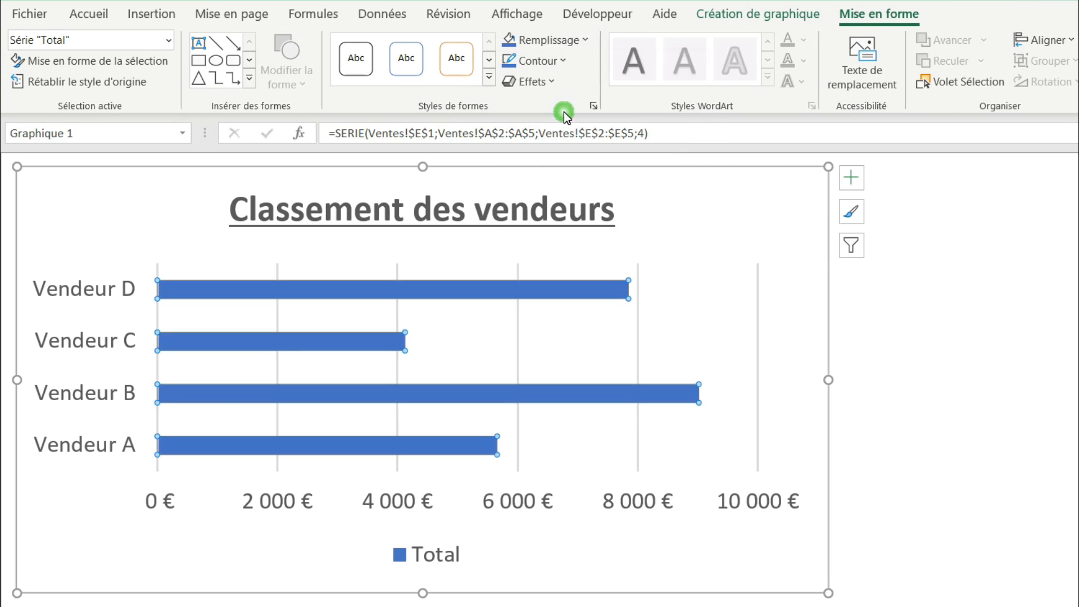
pyautogui.click(567, 62)
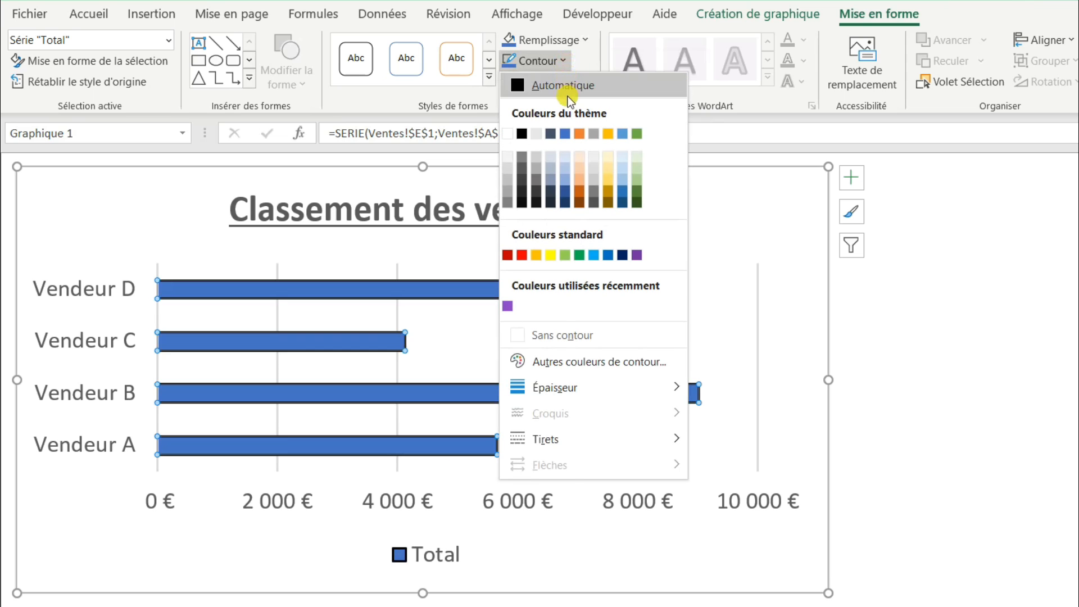
pyautogui.click(551, 134)
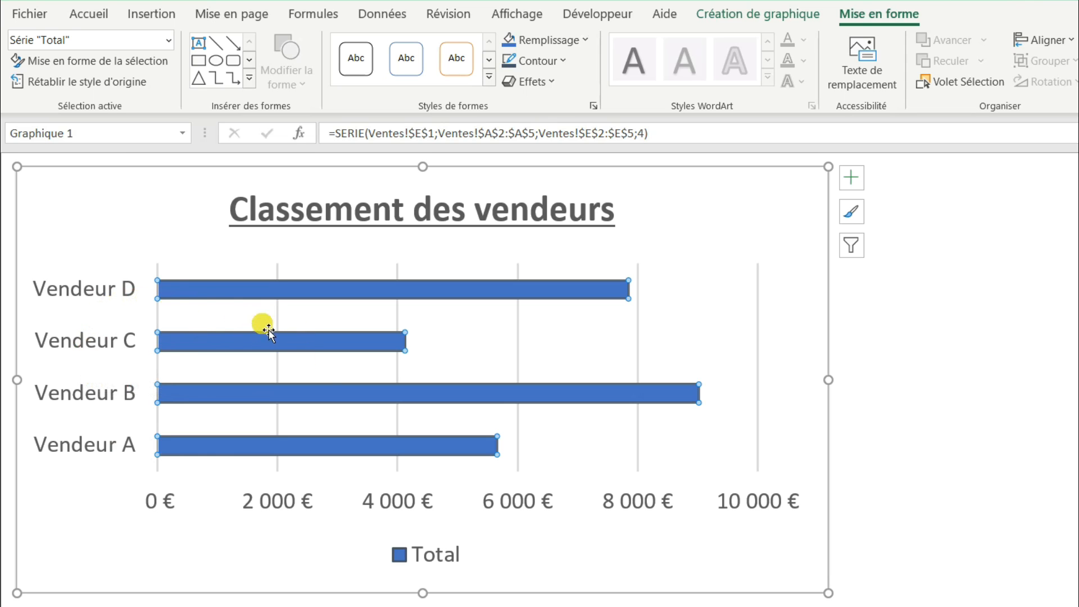
# - Format the seller names on the vertical axis in theme blue, bold, at font size 10
pyautogui.moveTo(177, 343)
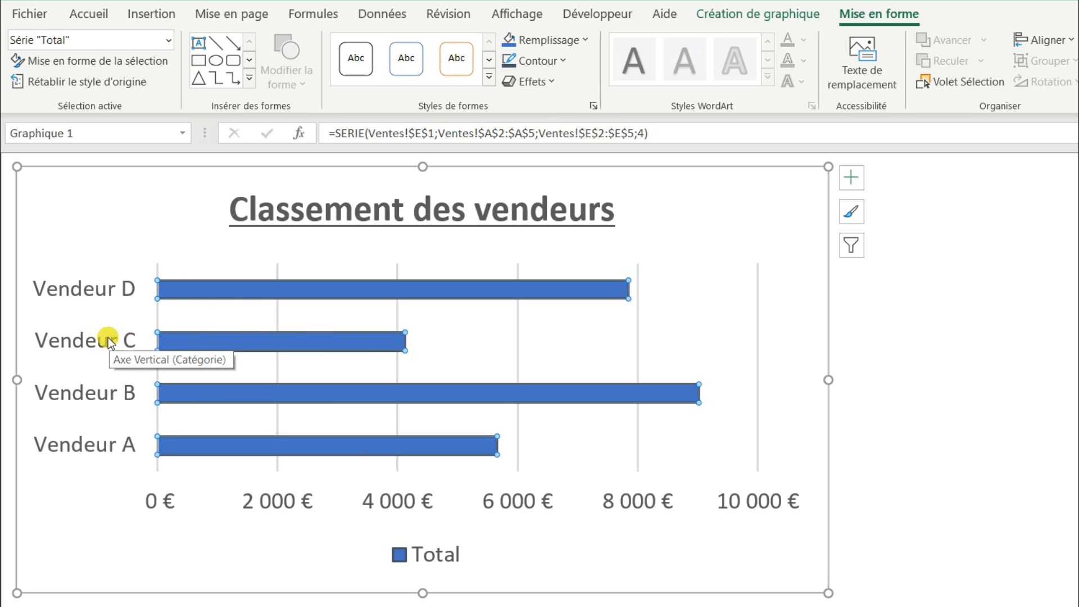
pyautogui.click(96, 295)
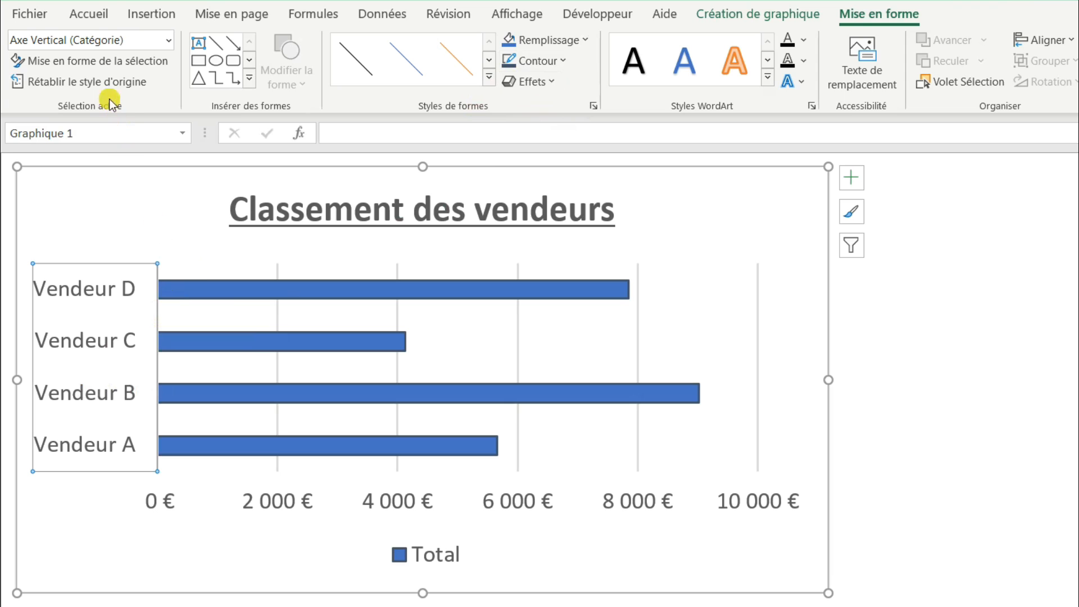
pyautogui.click(89, 14)
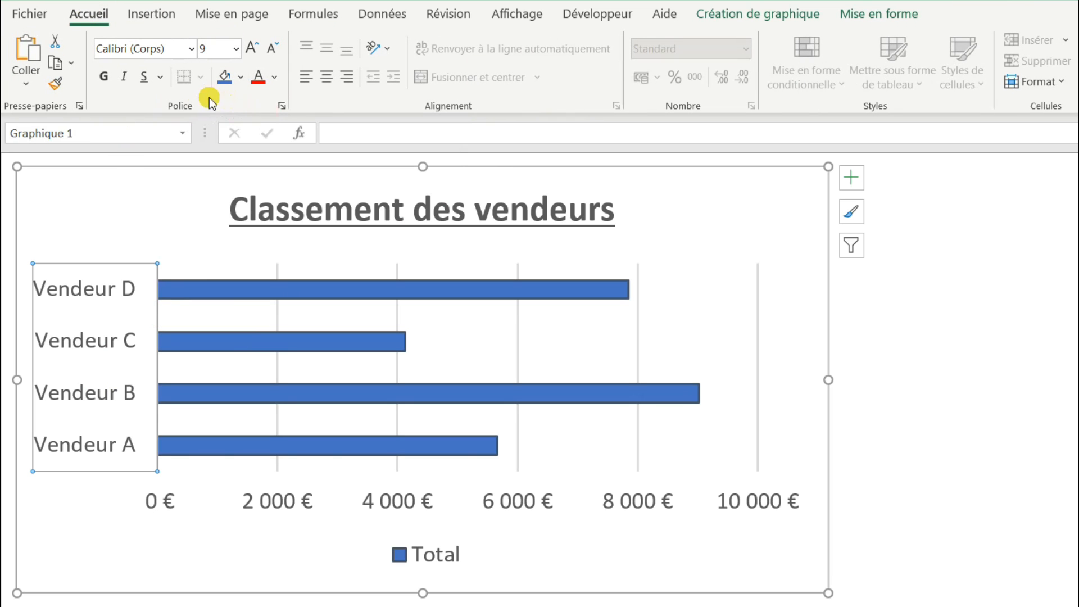
pyautogui.click(275, 76)
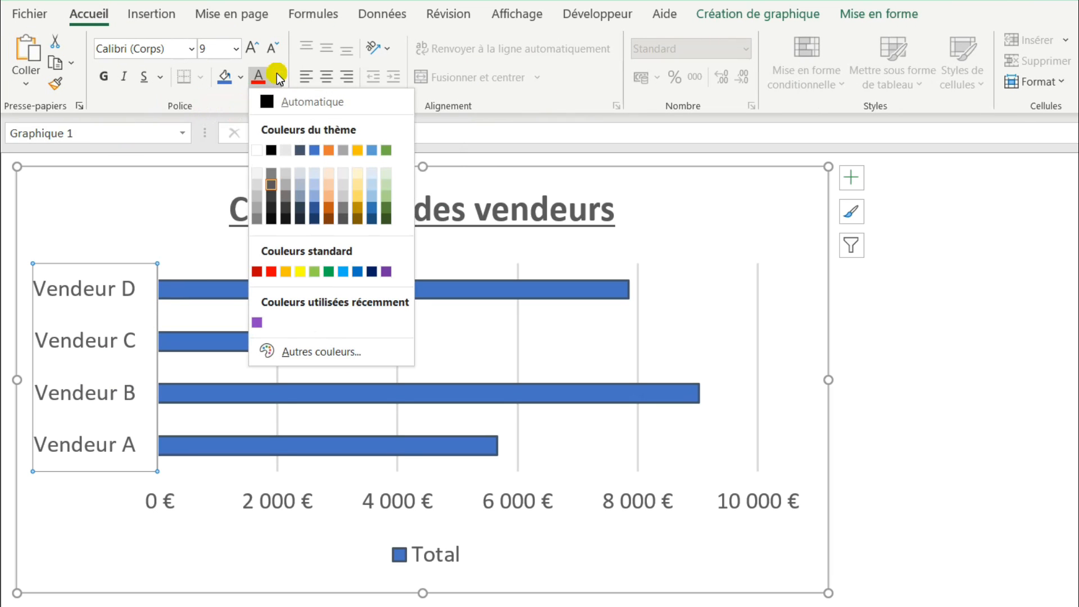
pyautogui.click(315, 150)
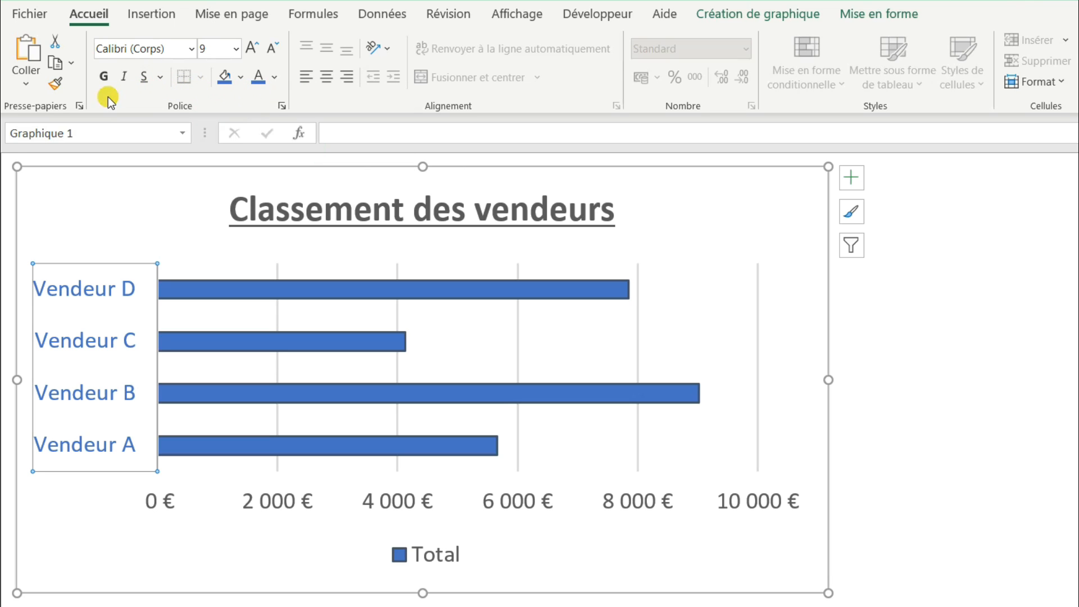
pyautogui.click(104, 77)
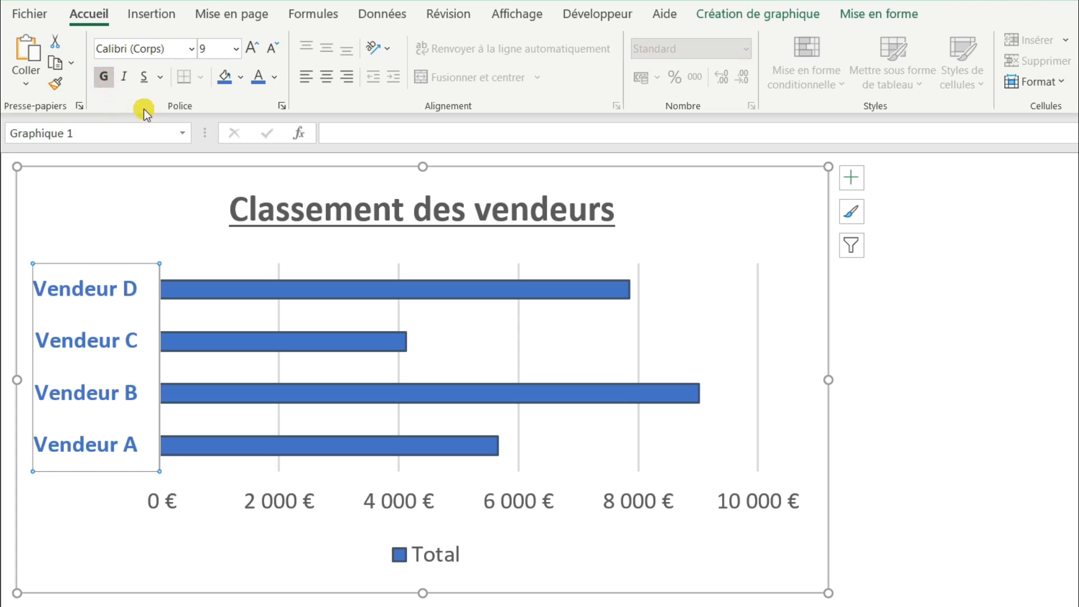
pyautogui.click(252, 48)
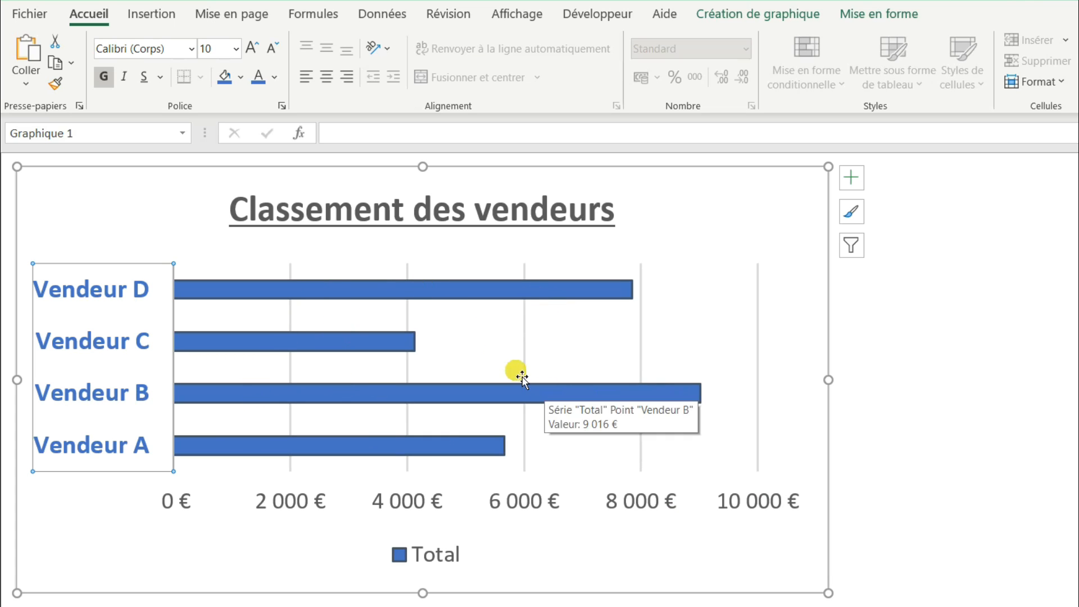
# - Add data labels to the chart's bars and position them at the inside end (Bord intérieur)
pyautogui.moveTo(416, 302)
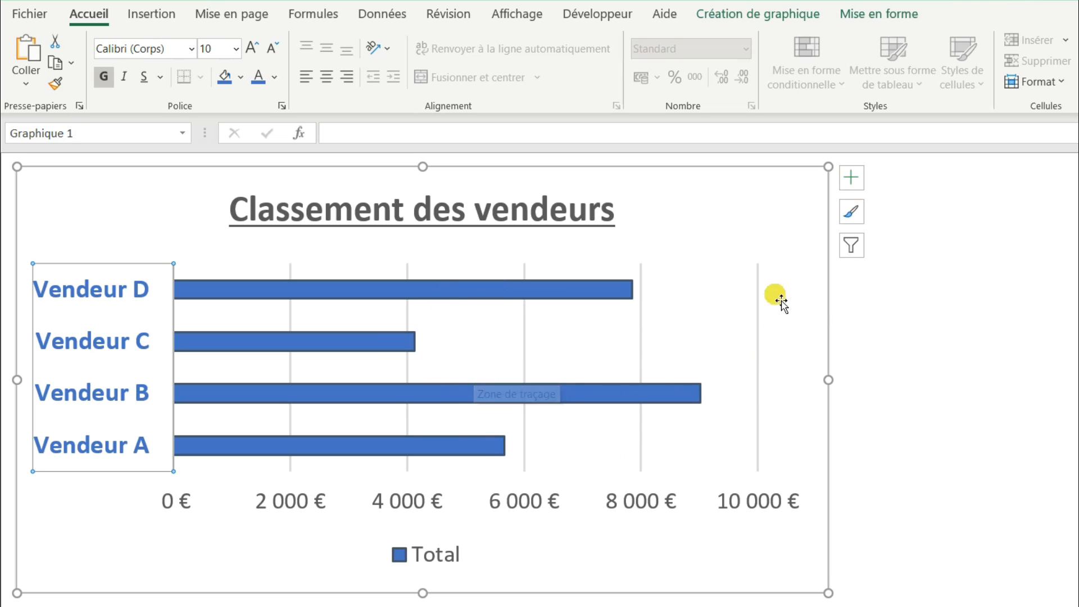
pyautogui.click(755, 208)
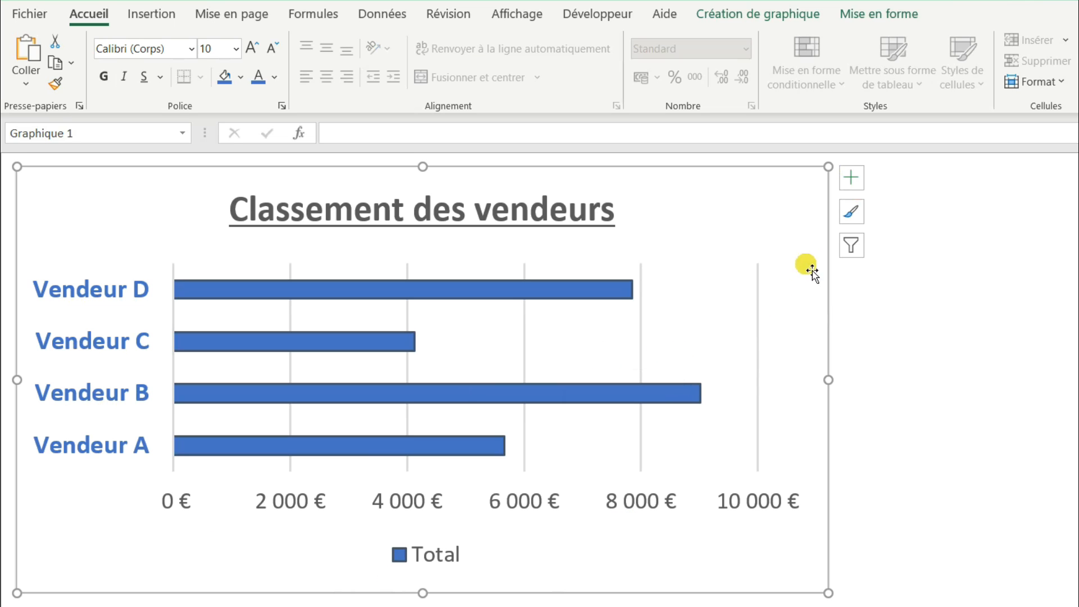
pyautogui.click(859, 181)
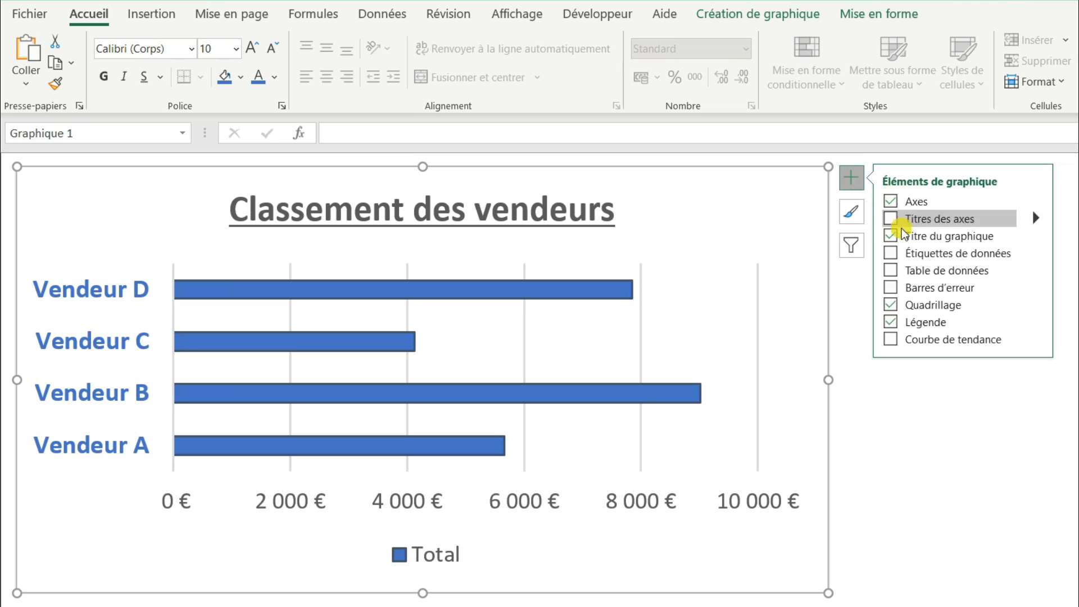
pyautogui.click(893, 255)
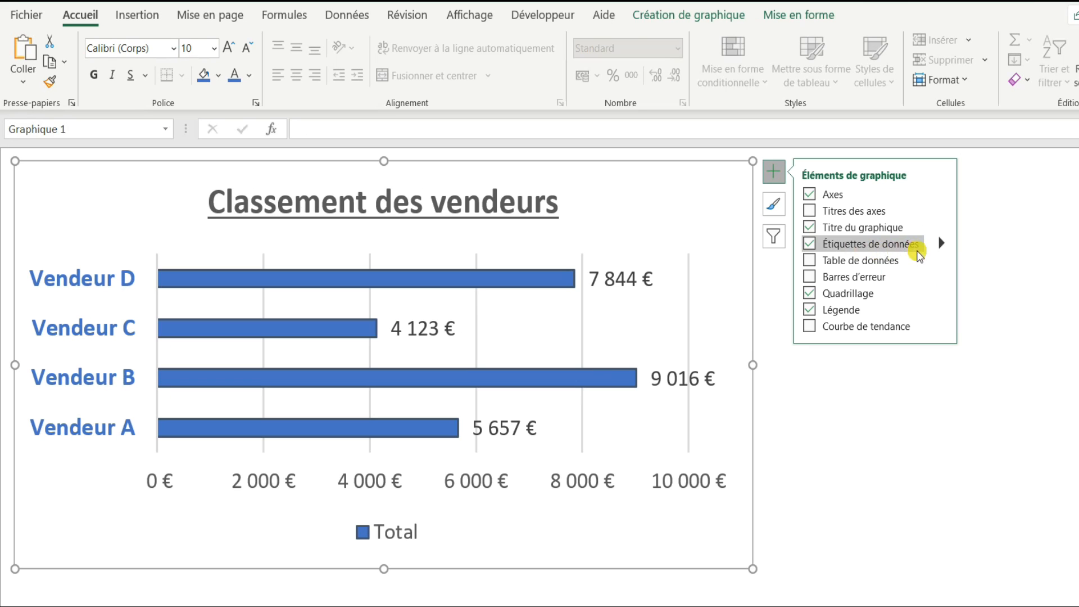
pyautogui.click(942, 244)
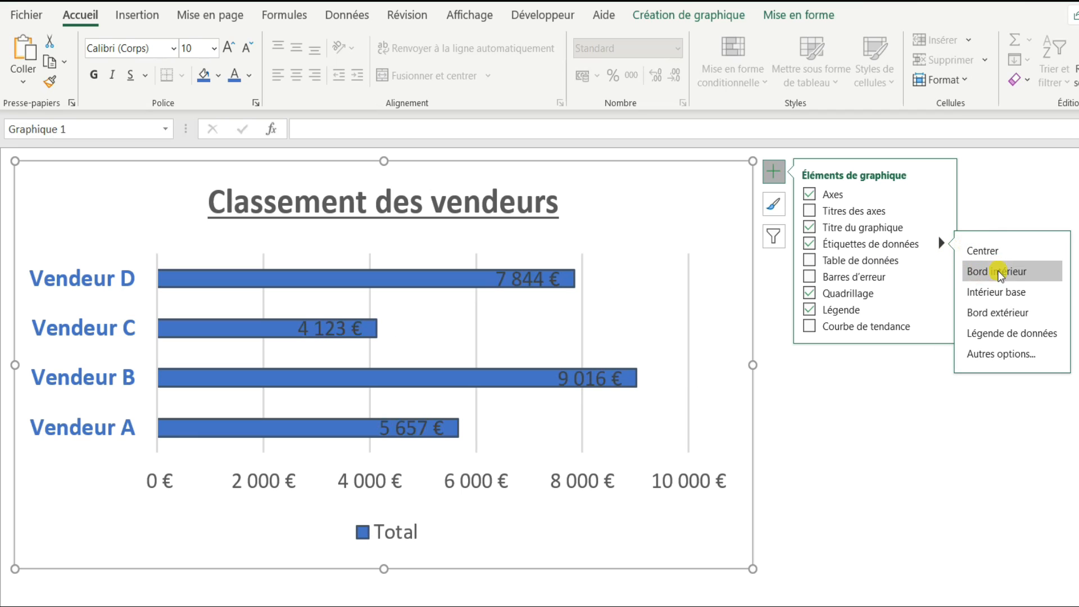
pyautogui.click(1012, 274)
pyautogui.click(775, 172)
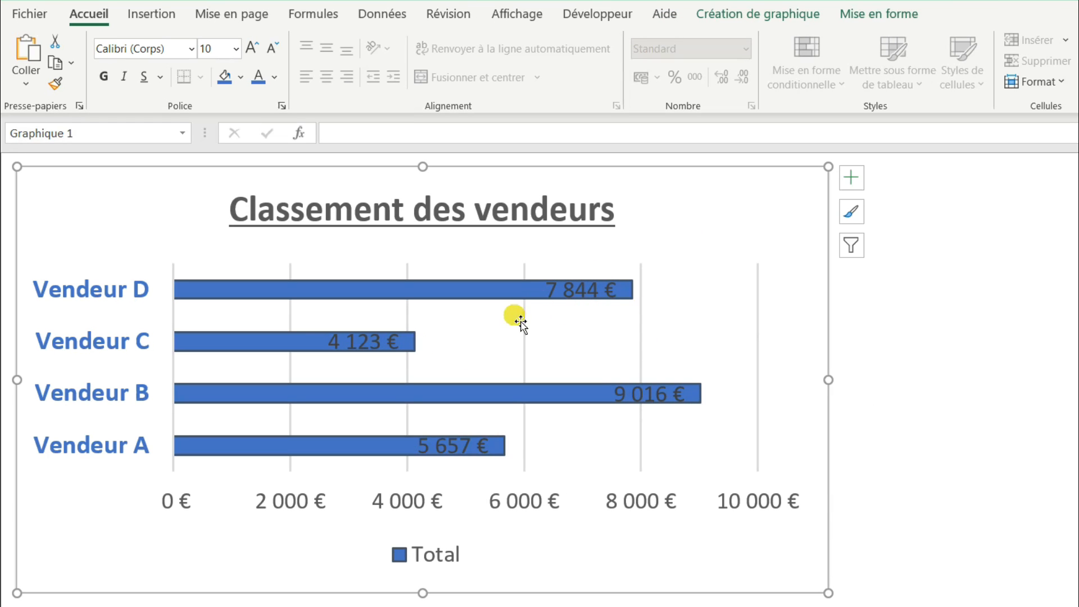
# - Format the bars' data labels in white, bold, at font size 10
pyautogui.click(598, 300)
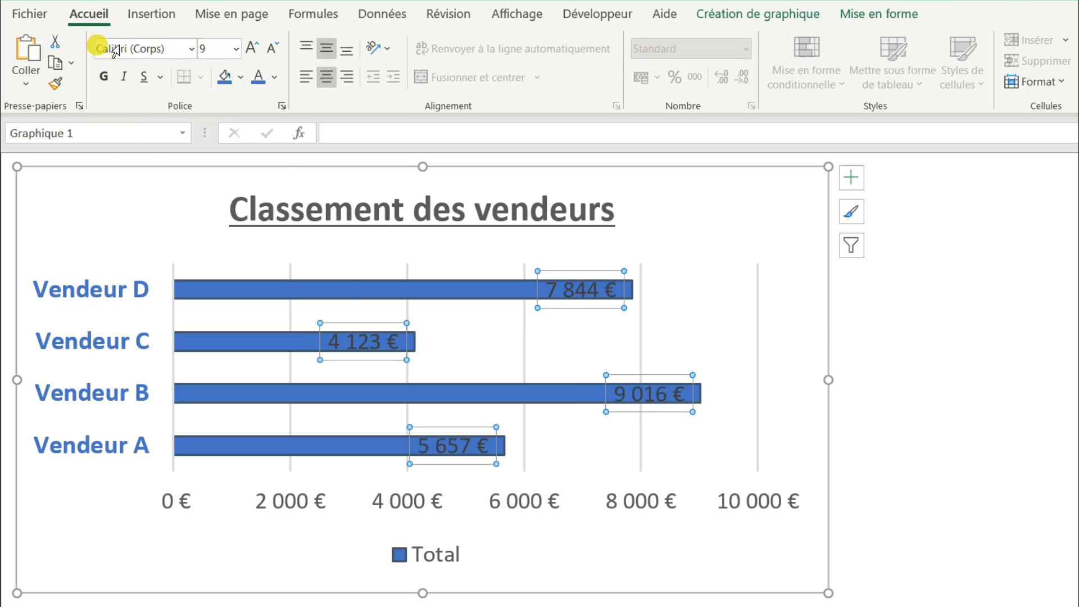
pyautogui.click(276, 79)
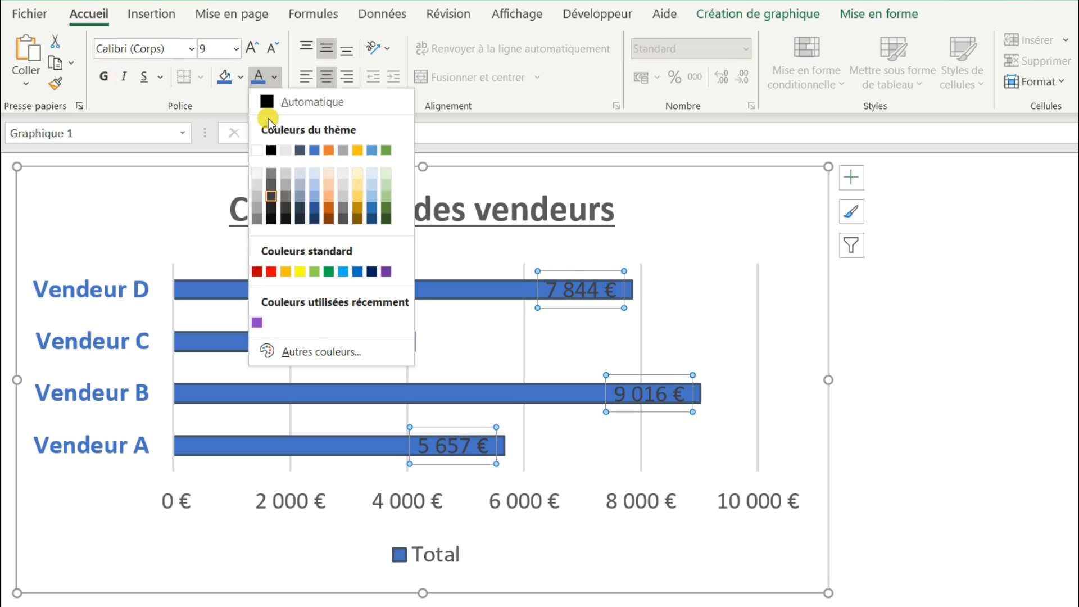
pyautogui.click(257, 150)
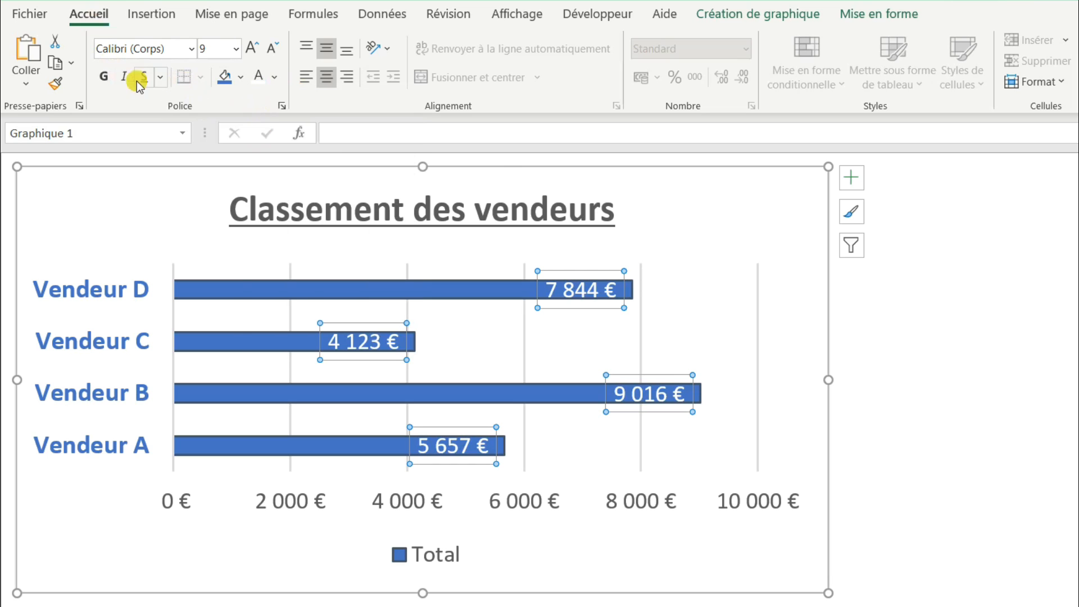
pyautogui.click(107, 86)
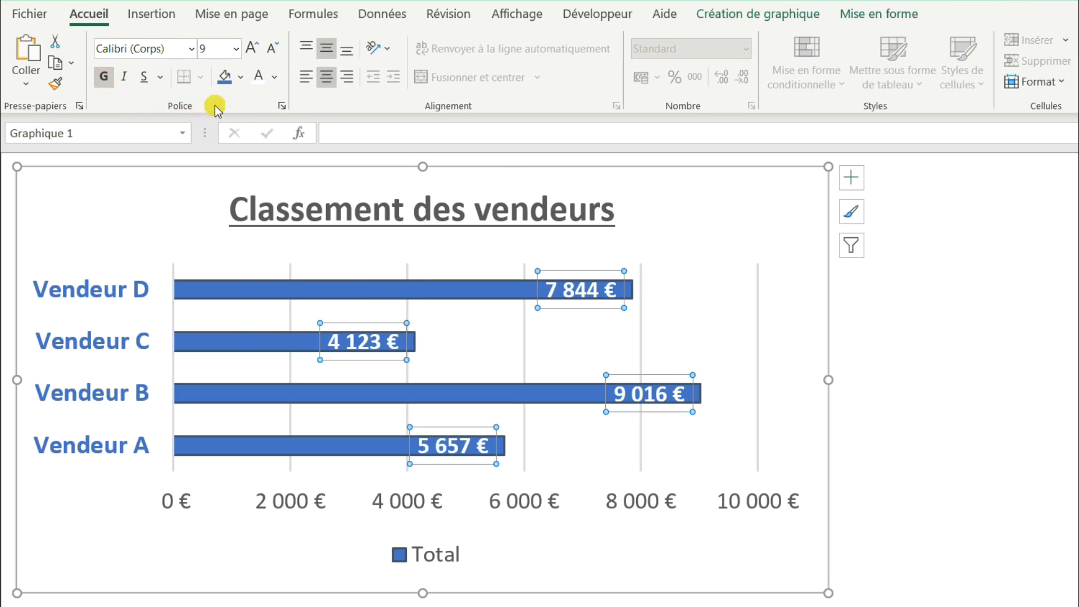
pyautogui.click(257, 50)
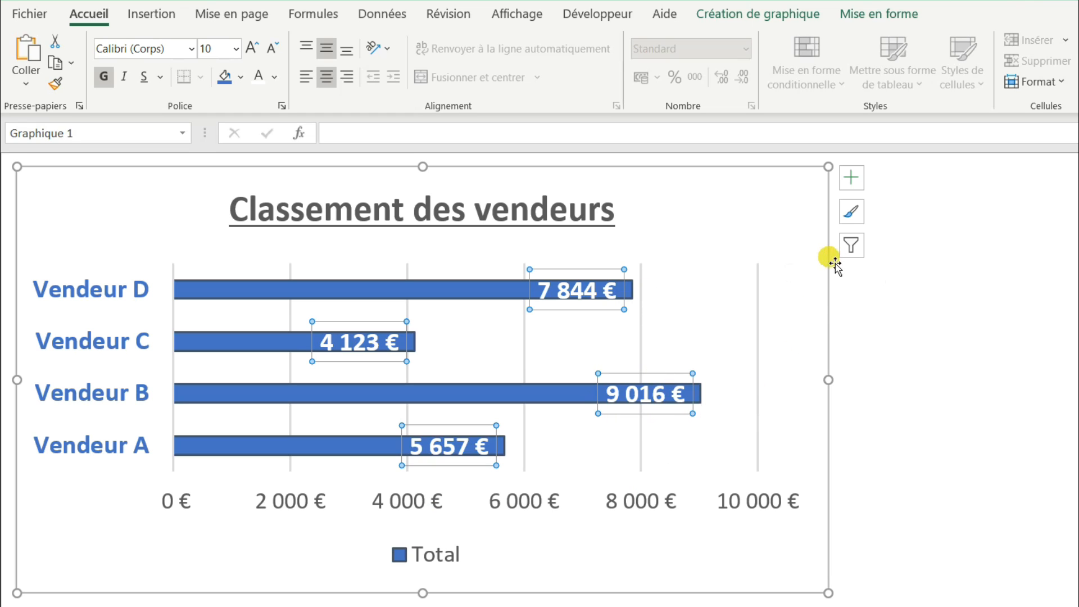
# - Remove the primary horizontal axis and the gridlines from the chart
pyautogui.click(854, 179)
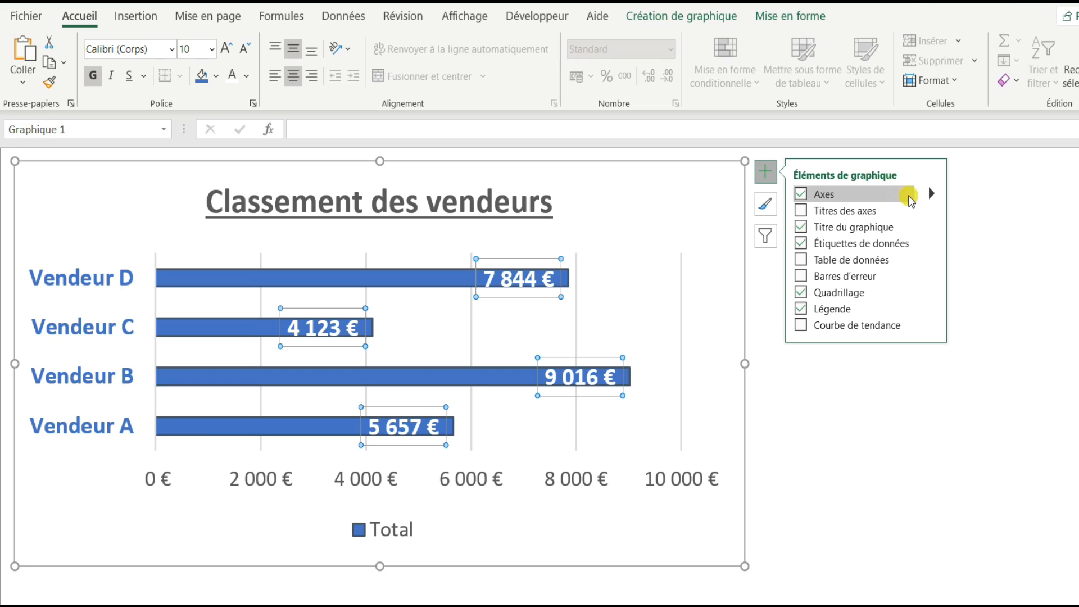
pyautogui.click(934, 198)
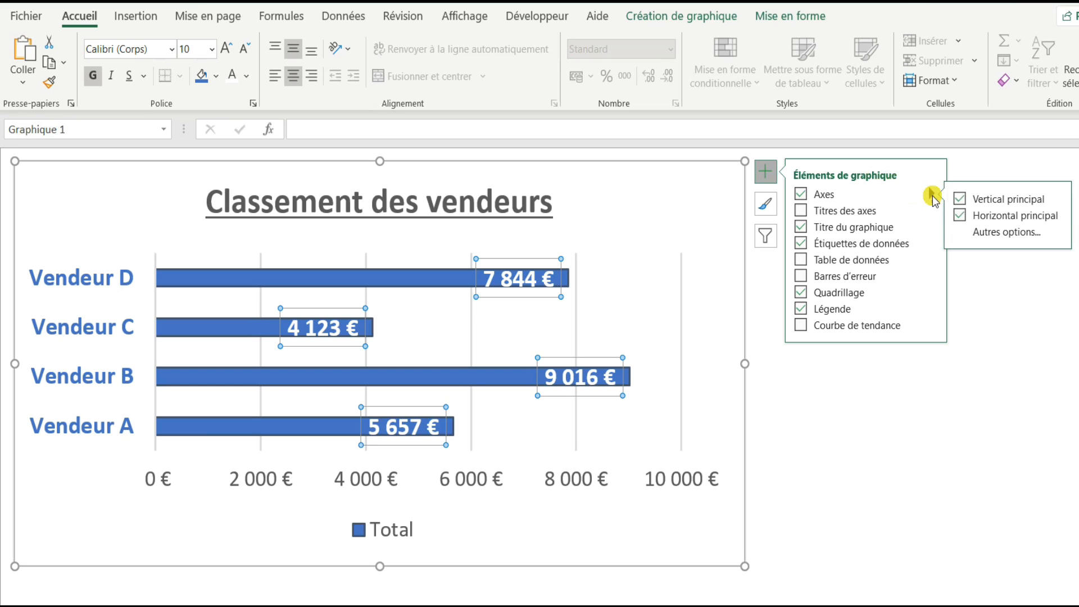
pyautogui.click(962, 216)
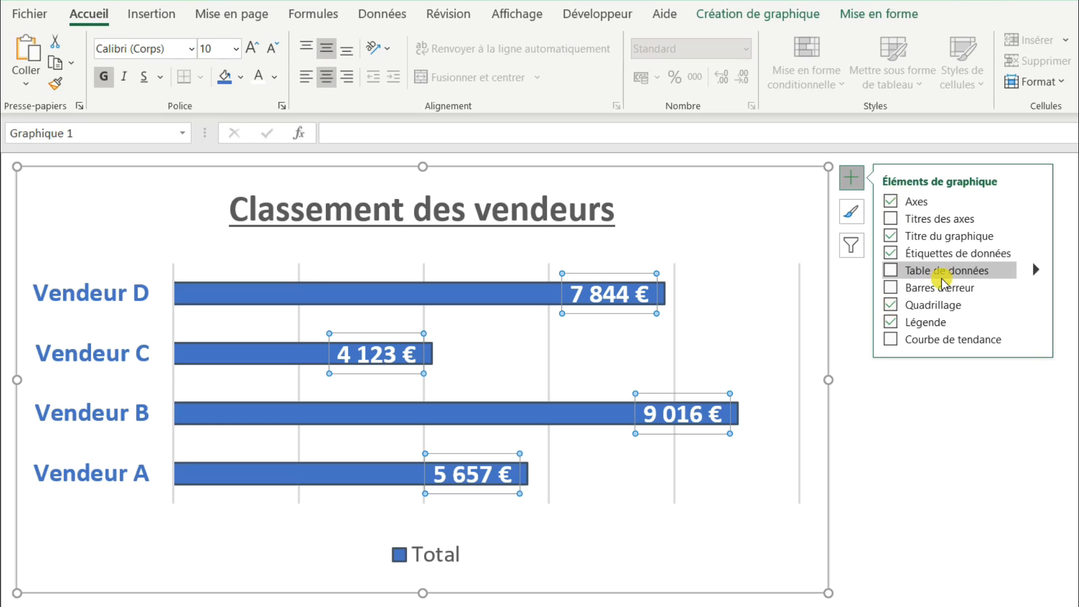
pyautogui.click(890, 308)
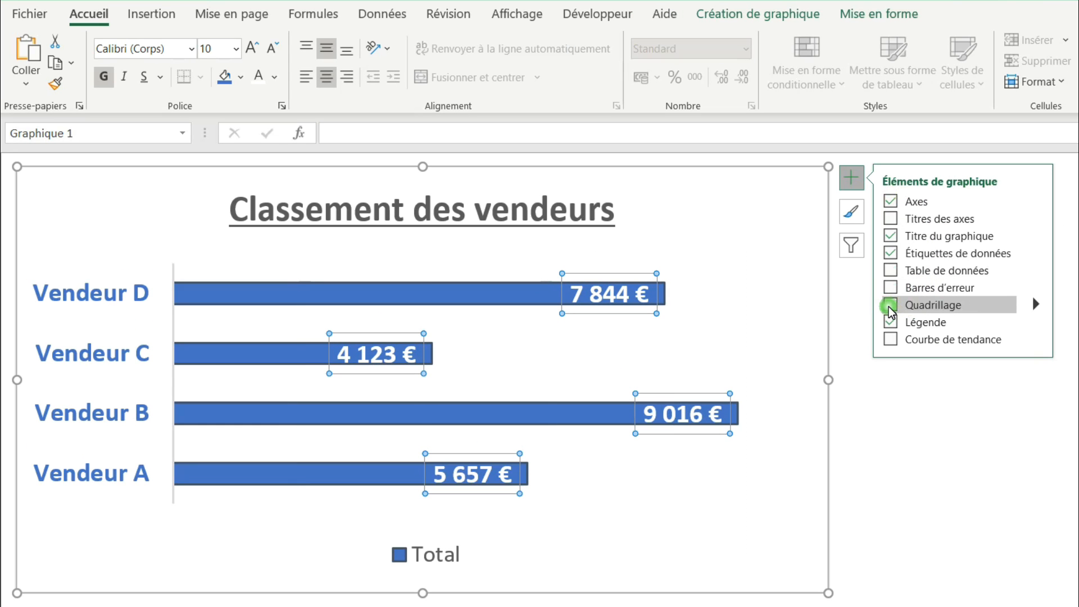
pyautogui.click(854, 182)
pyautogui.click(612, 553)
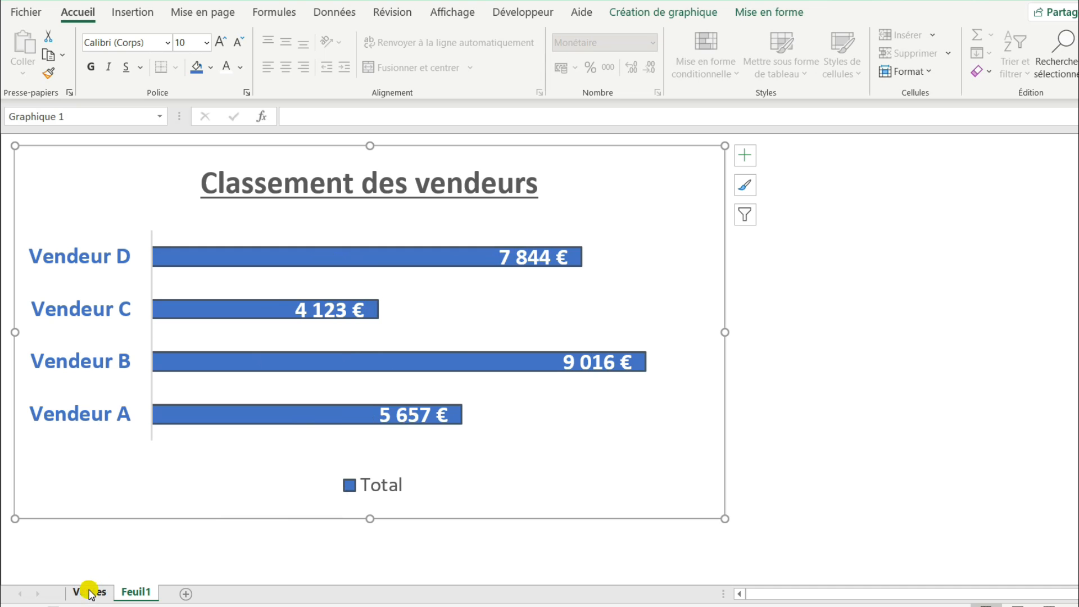
# - Sort the seller table on the Ventes sheet by the Total column in ascending order
pyautogui.click(90, 593)
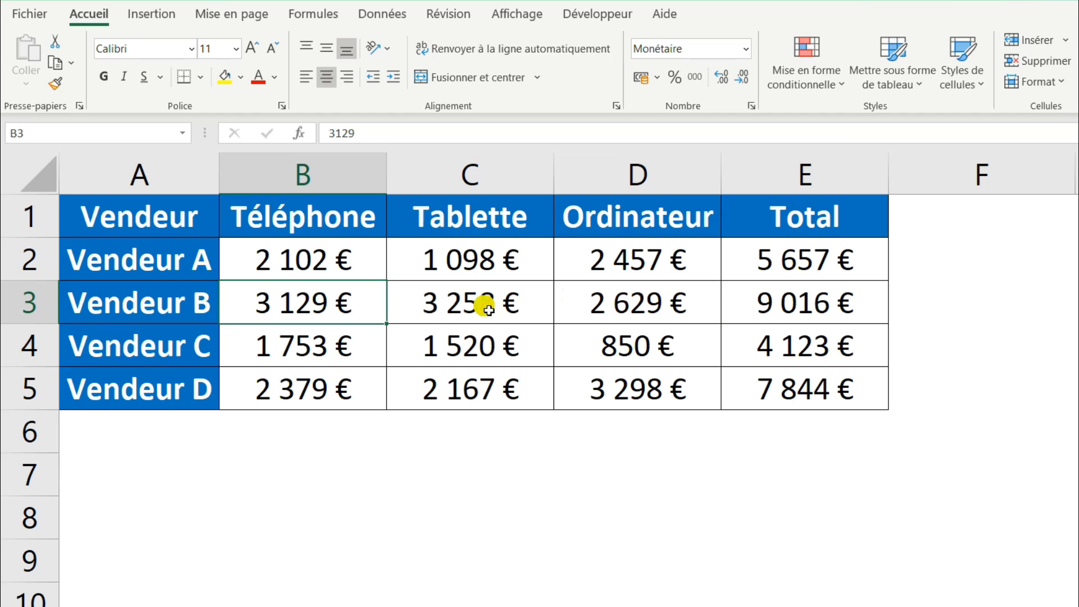
pyautogui.click(824, 309)
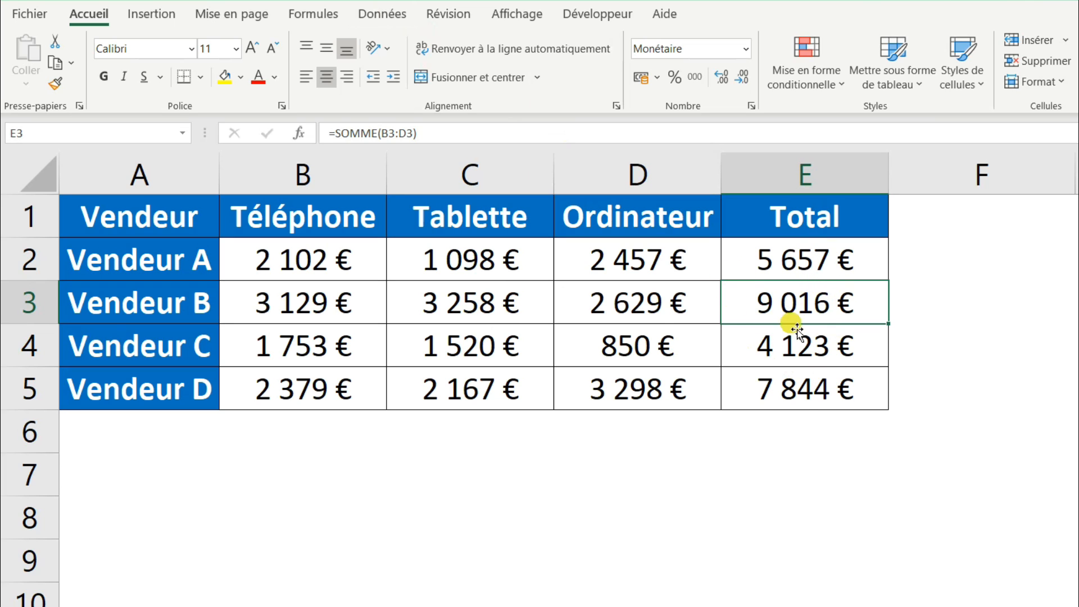
pyautogui.click(382, 14)
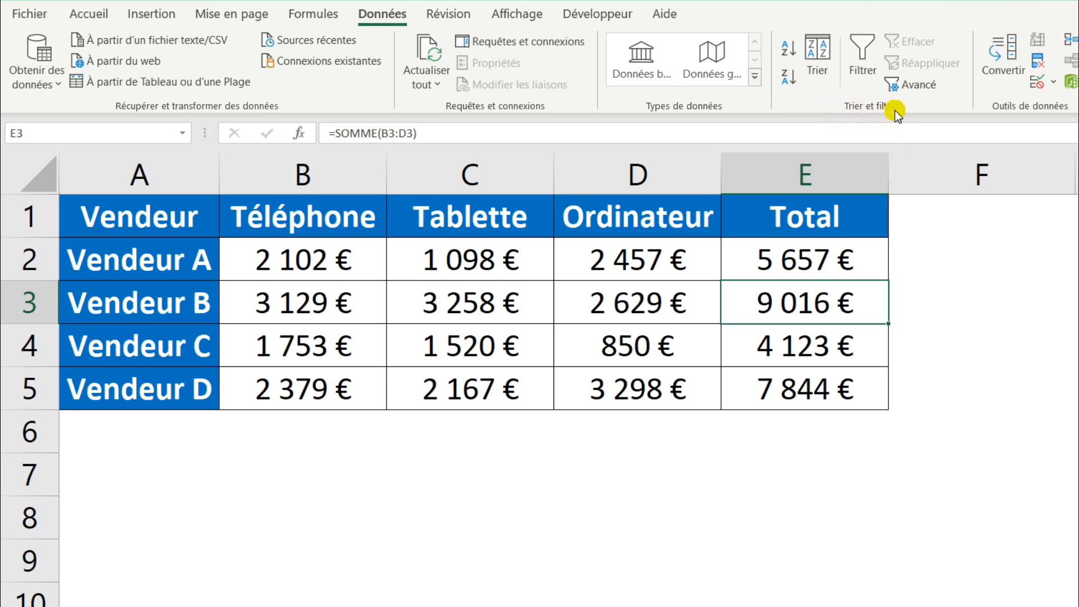
pyautogui.click(788, 52)
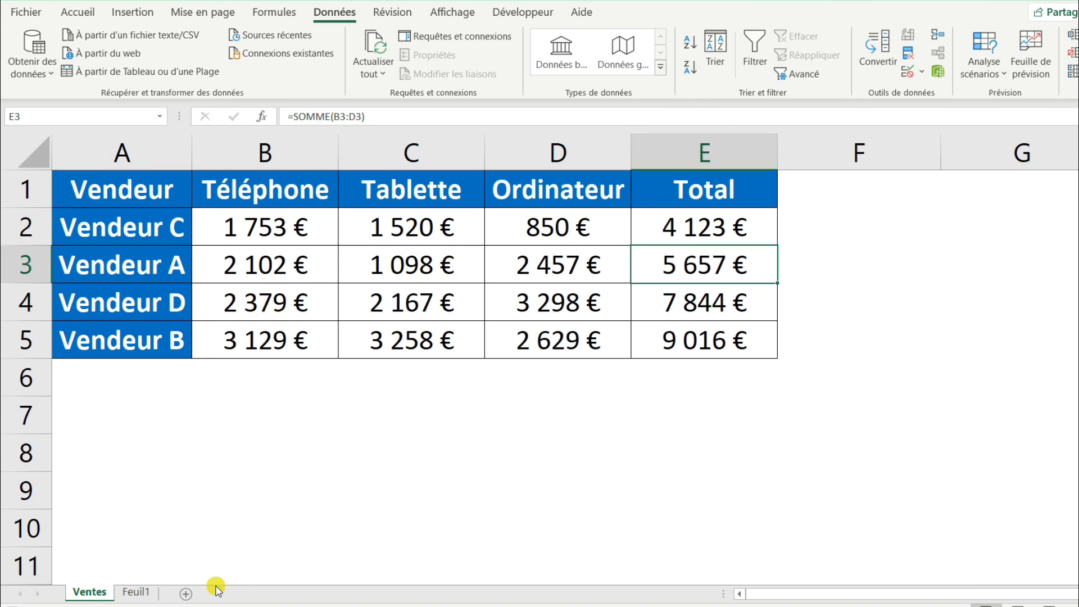
# - Move the legend of the chart on Feuil1 from the bottom centre to the chart's lower-right area
pyautogui.click(135, 595)
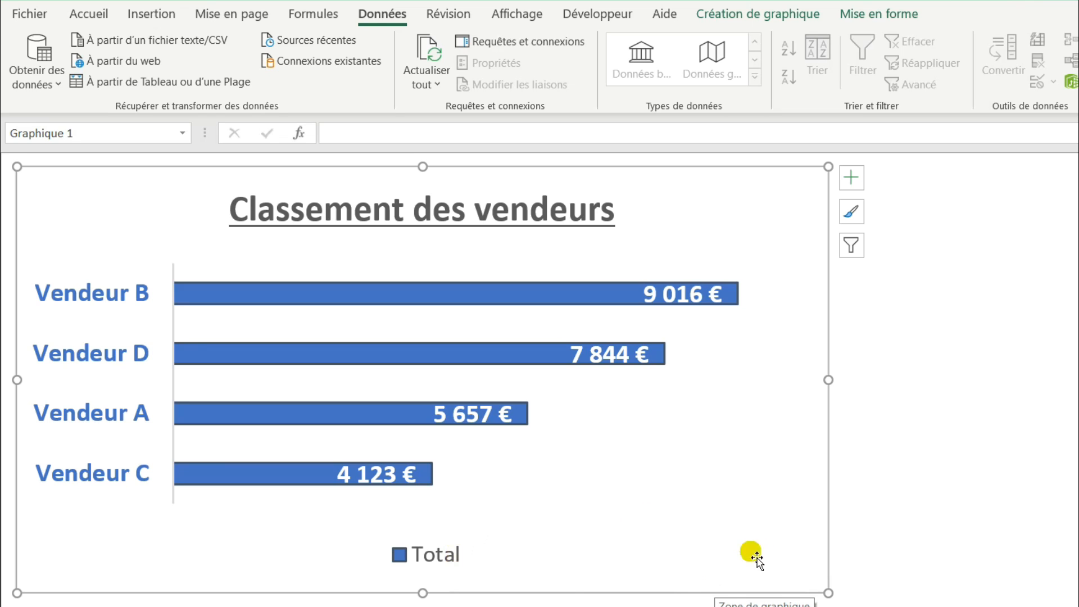
pyautogui.click(431, 551)
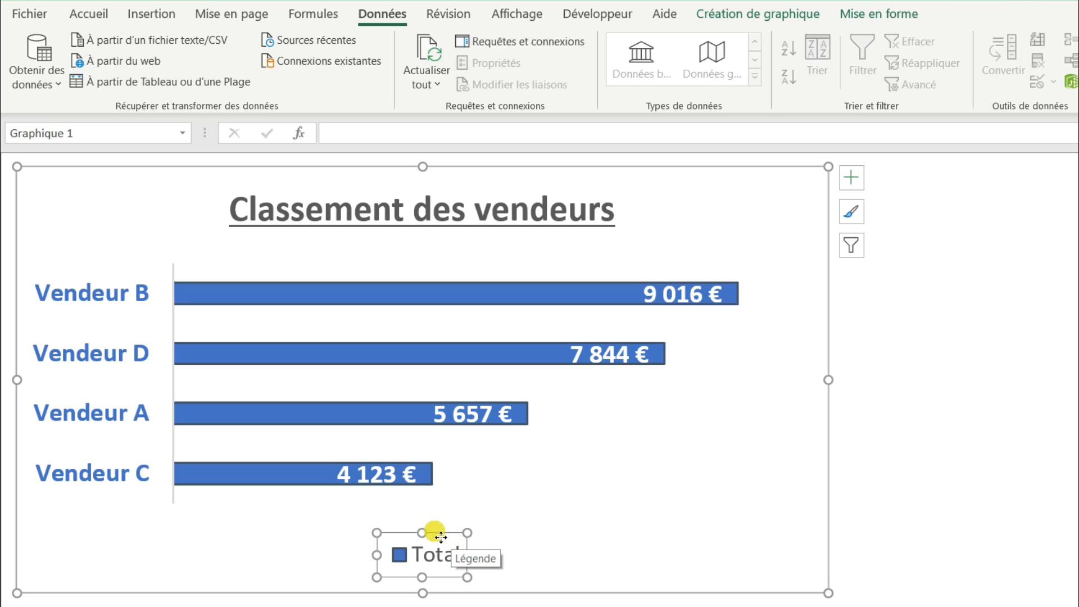
pyautogui.moveTo(444, 538); pyautogui.dragTo(538, 513)
pyautogui.moveTo(730, 524); pyautogui.dragTo(741, 515)
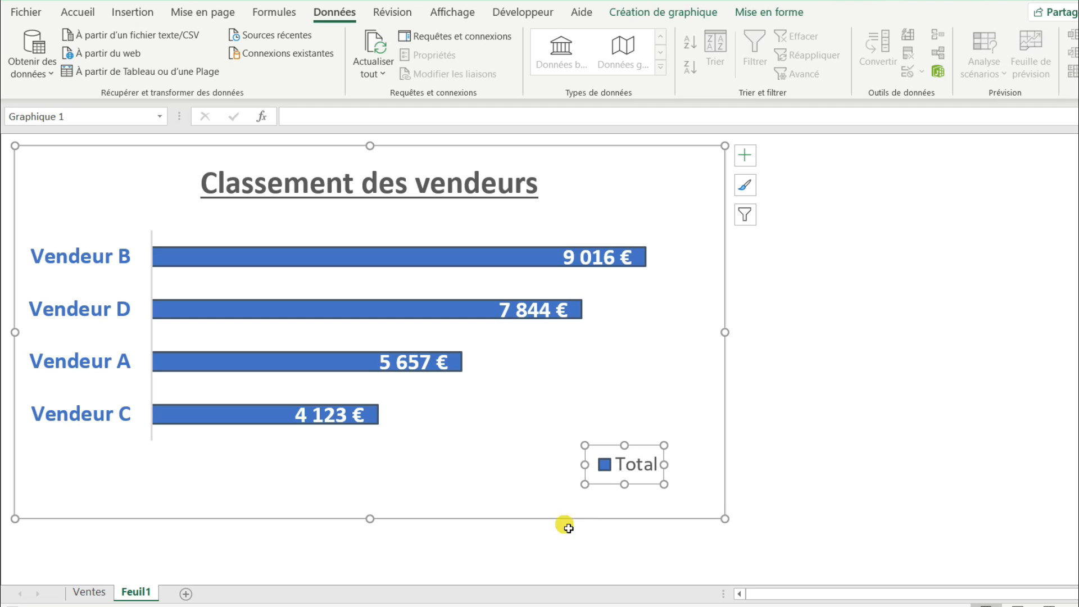
# - Change the header in cell E1 of the Ventes sheet to "Total CA"
pyautogui.click(91, 593)
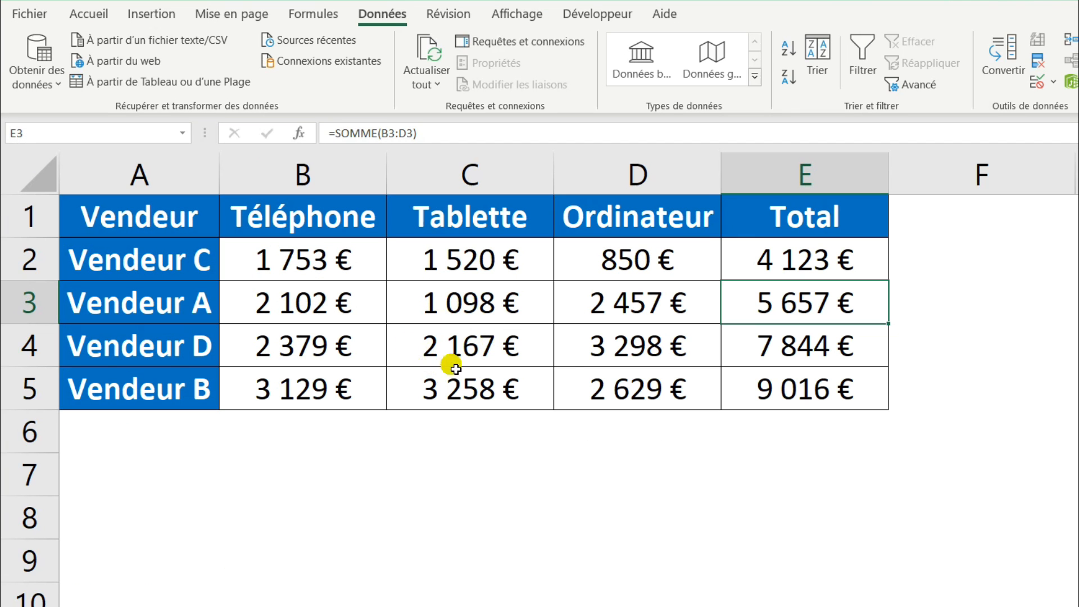
pyautogui.click(821, 222)
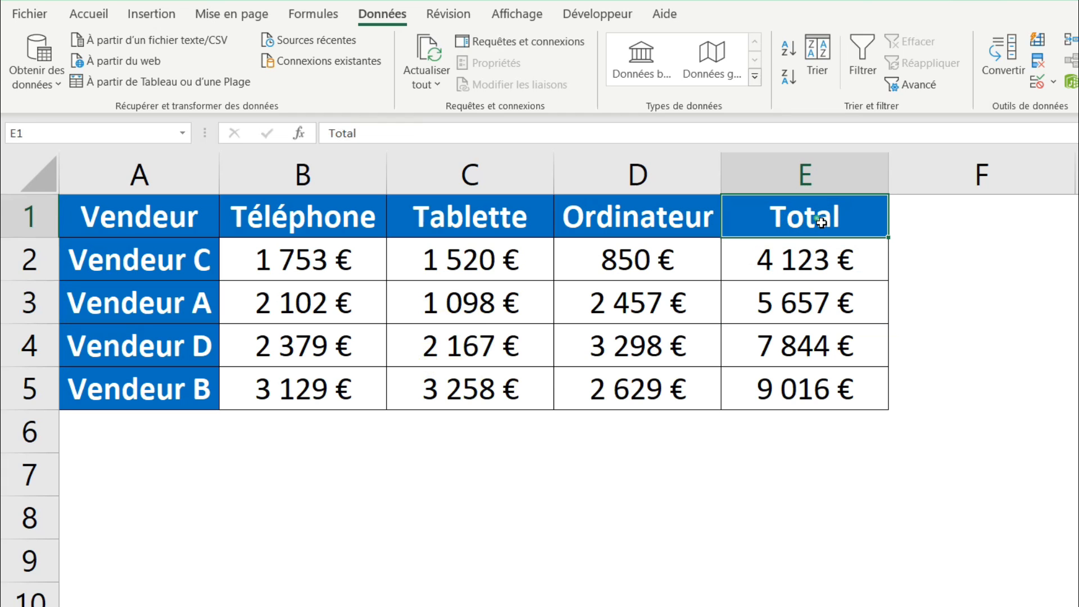
pyautogui.write('Total')
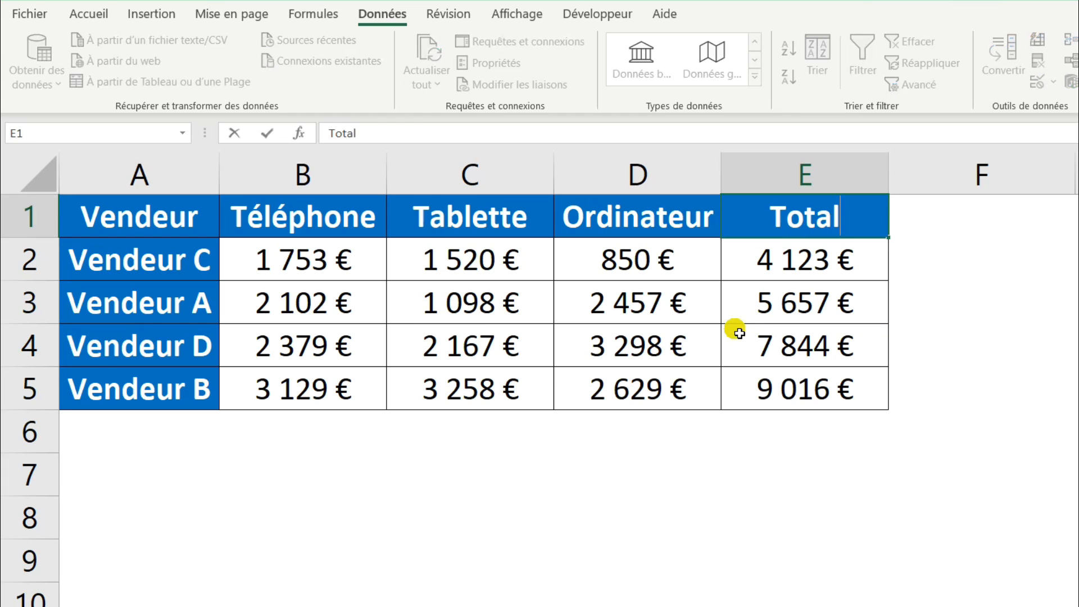
pyautogui.write(' CA')
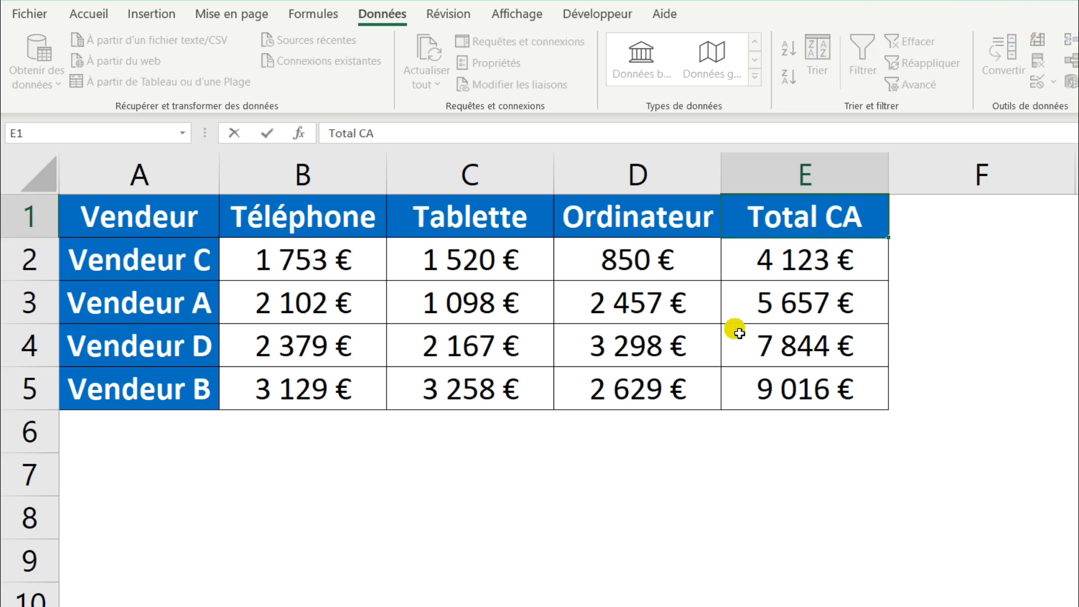
pyautogui.press('Return')
# - Widen the legend of the Feuil1 chart to fit its full text and make it italic
pyautogui.click(134, 593)
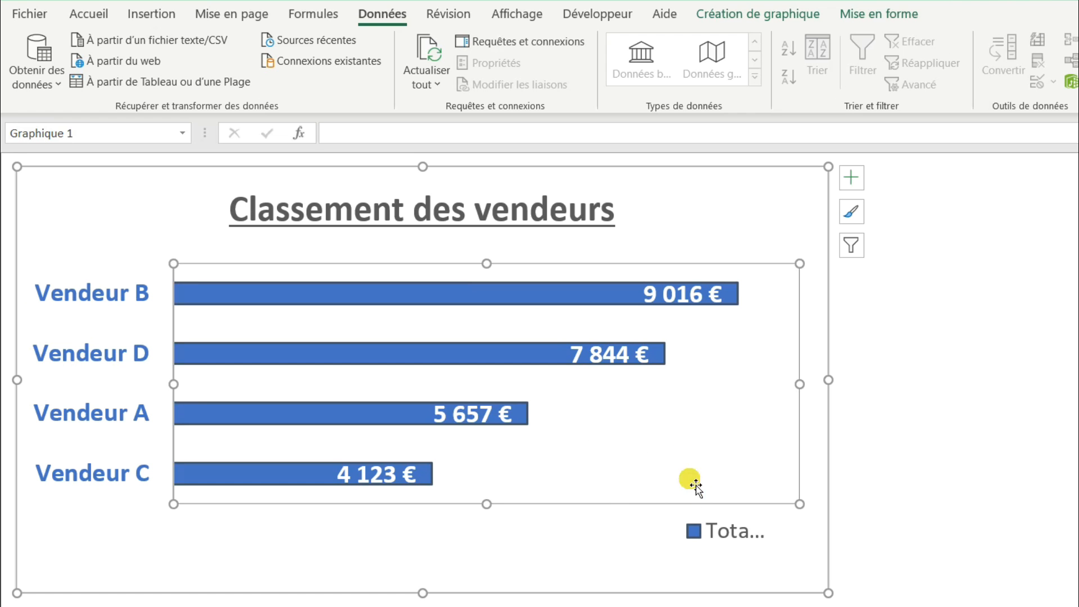
pyautogui.moveTo(678, 532); pyautogui.dragTo(644, 531)
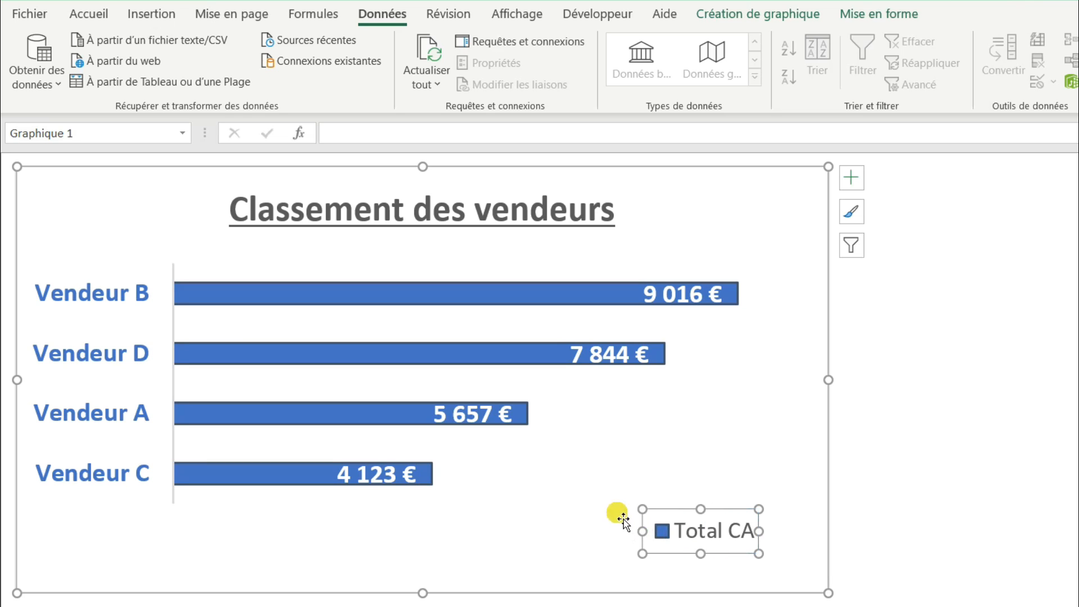
pyautogui.moveTo(759, 532); pyautogui.dragTo(777, 543)
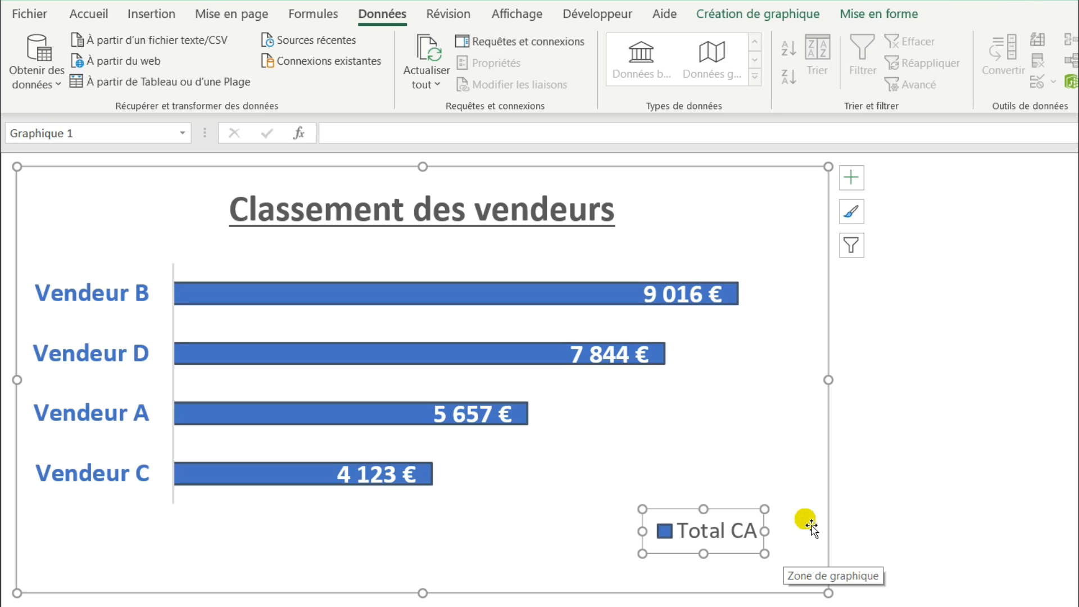
pyautogui.hotkey('ctrl', 'i')
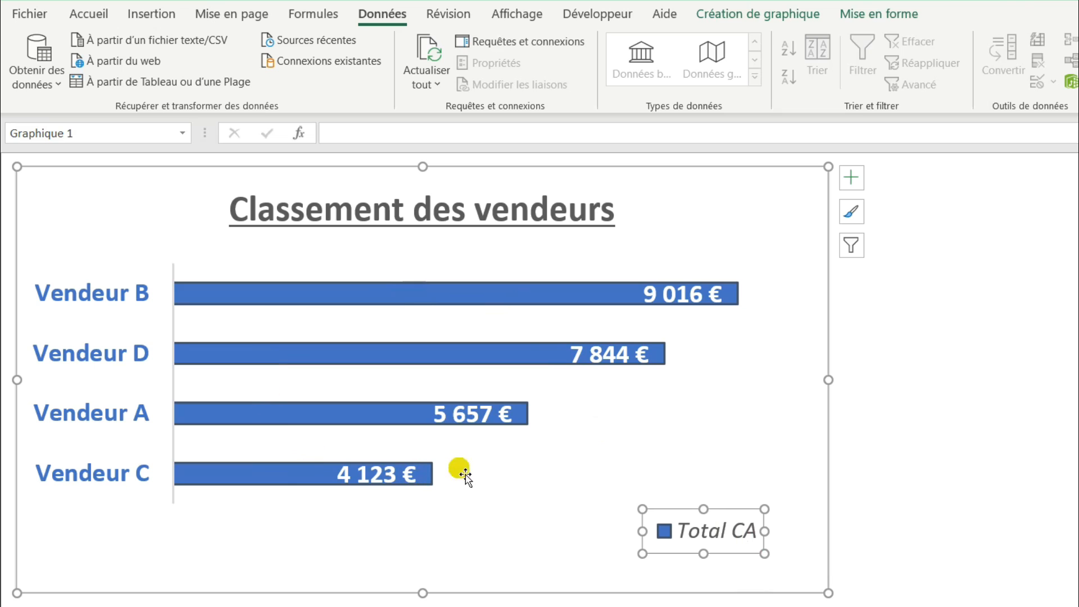
# - Stretch the plot area downward to nearly the chart's lower edge so the bars fill the space beside the legend
pyautogui.click(591, 405)
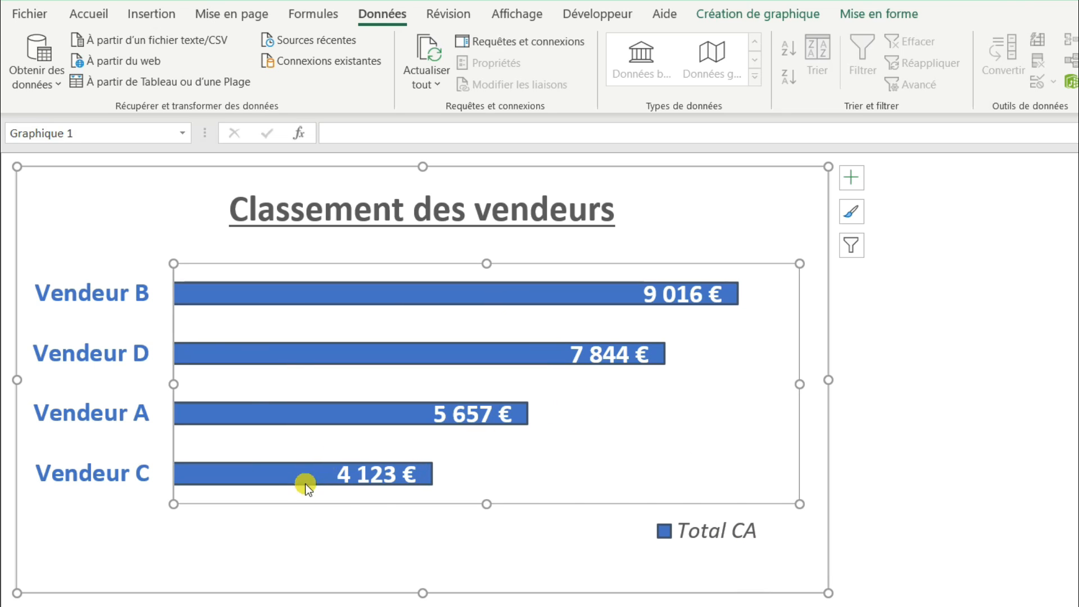
pyautogui.moveTo(487, 504); pyautogui.dragTo(486, 573)
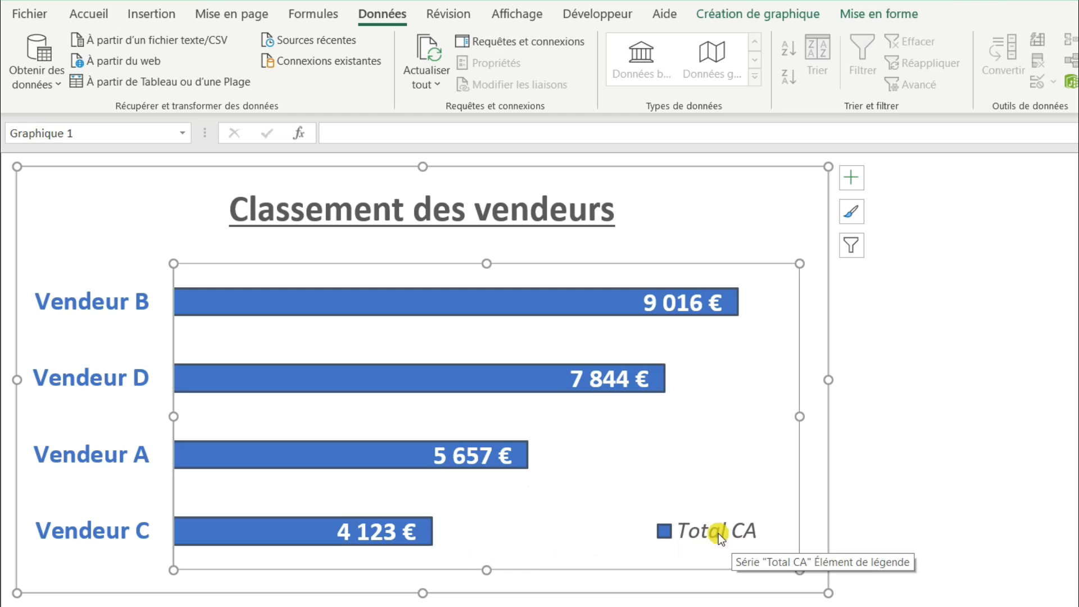
pyautogui.click(903, 352)
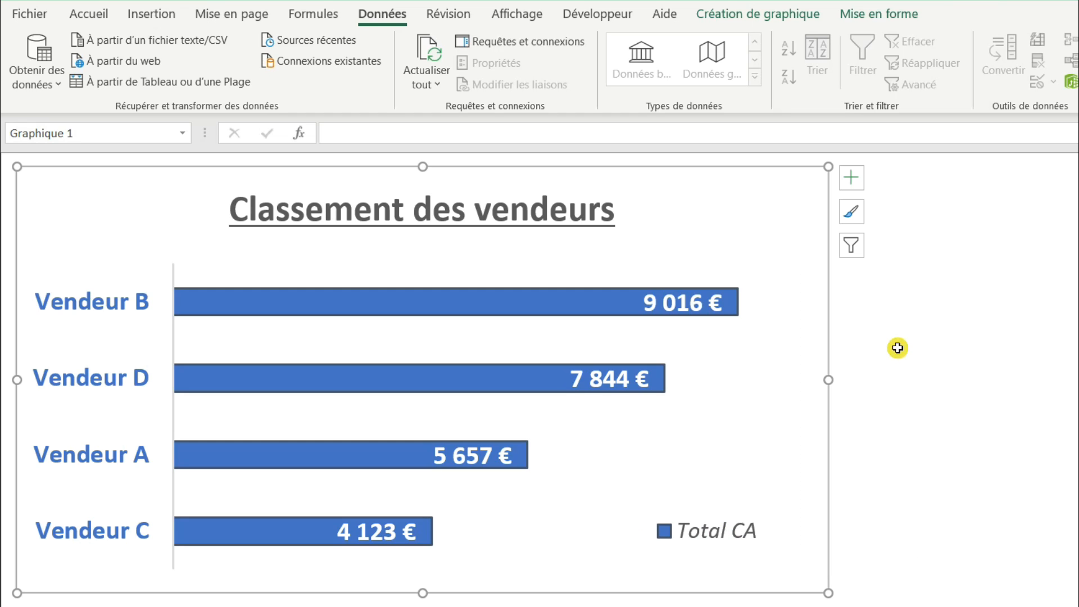